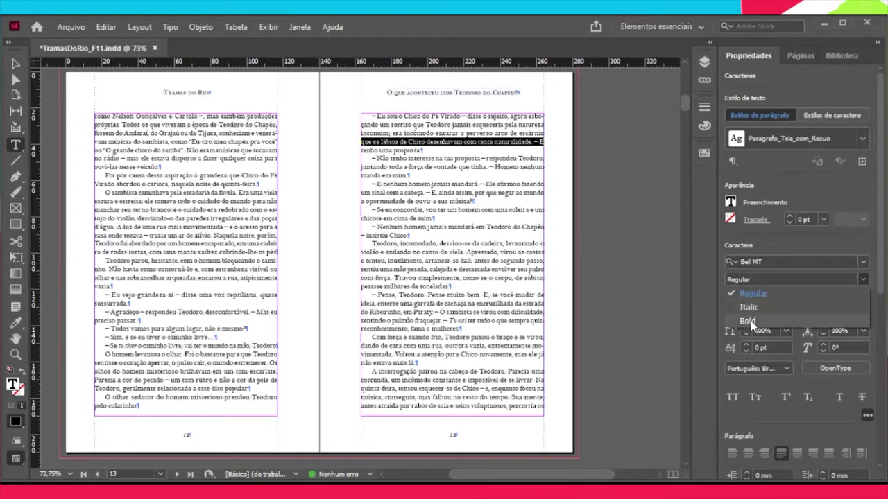
pyautogui.click(471, 201)
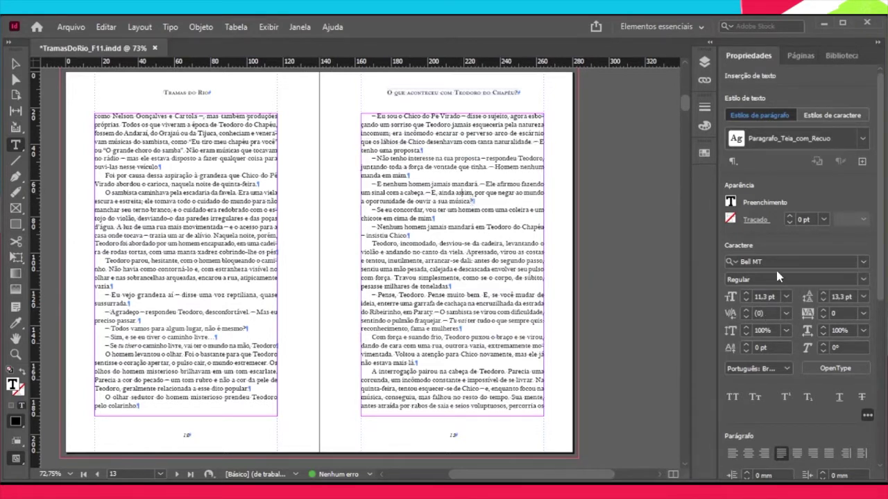
pyautogui.moveTo(414, 132); pyautogui.dragTo(424, 151)
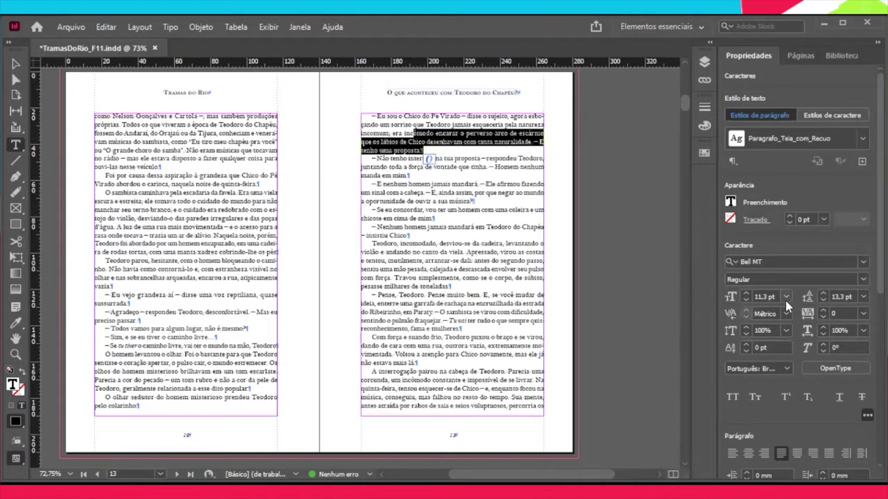
pyautogui.click(458, 132)
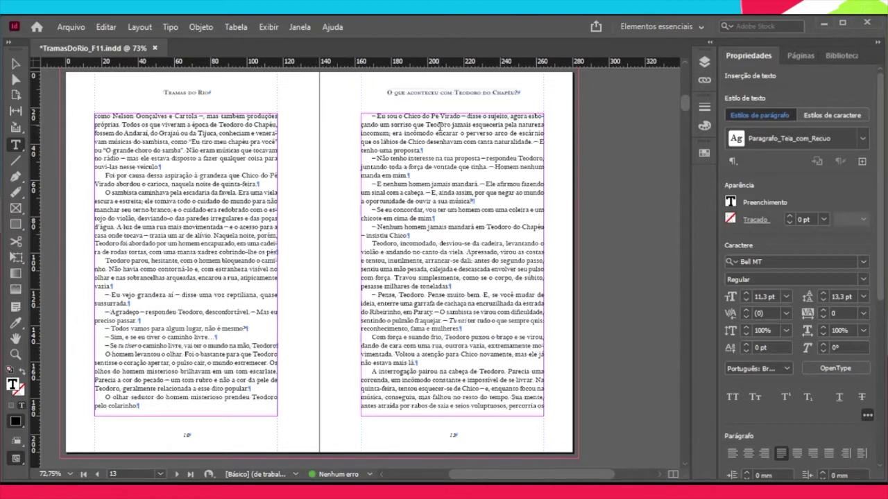
pyautogui.moveTo(437, 124); pyautogui.dragTo(456, 158)
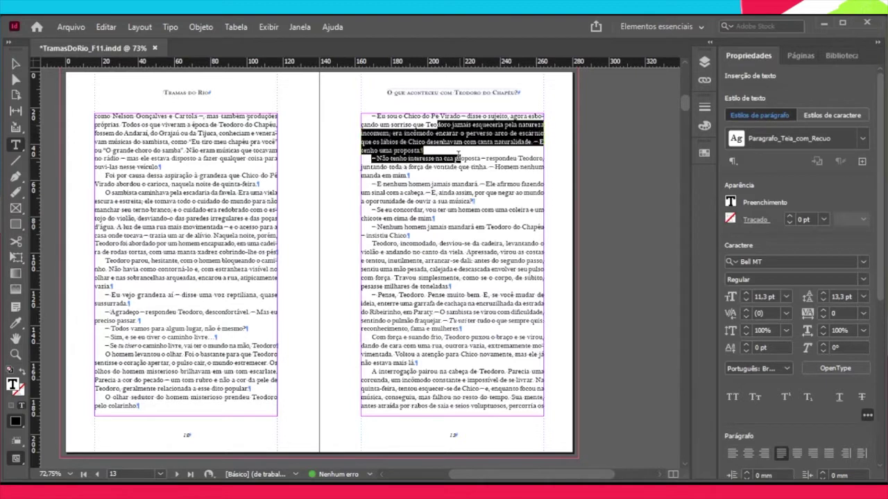
pyautogui.click(864, 297)
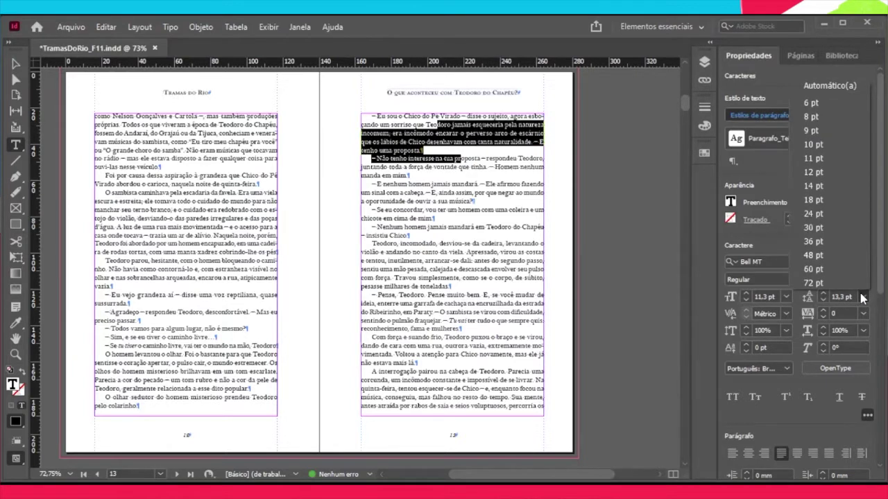
pyautogui.click(411, 125)
pyautogui.moveTo(410, 125); pyautogui.dragTo(463, 201)
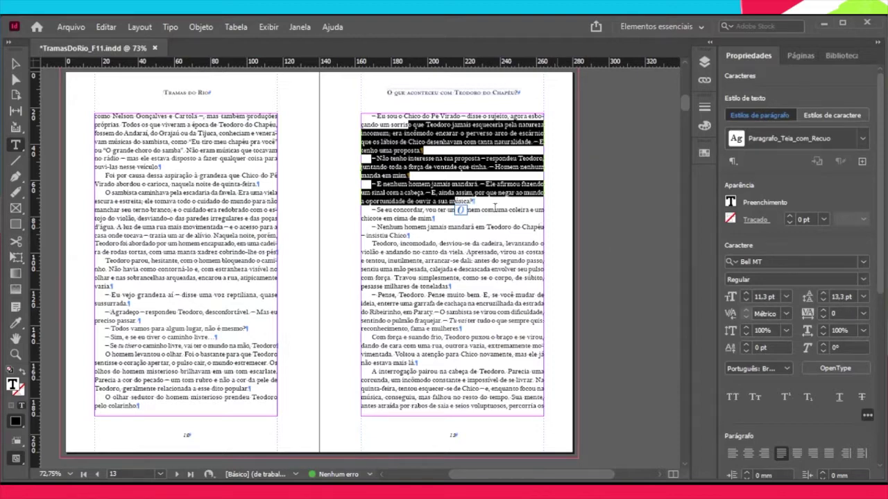
# Delete the illustration inserted between the paragraphs on the right-hand page of the page 15 spread
pyautogui.scroll(-10, 478, 205)
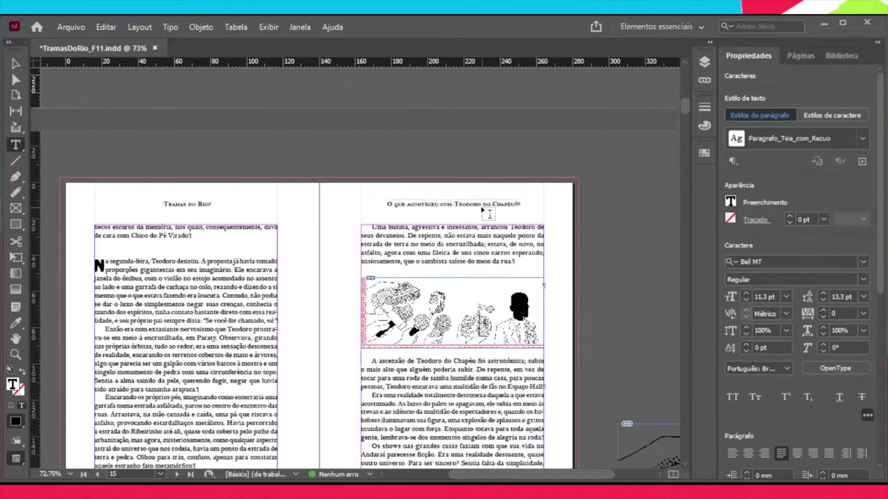
pyautogui.scroll(3, 481, 205)
pyautogui.press('Escape')
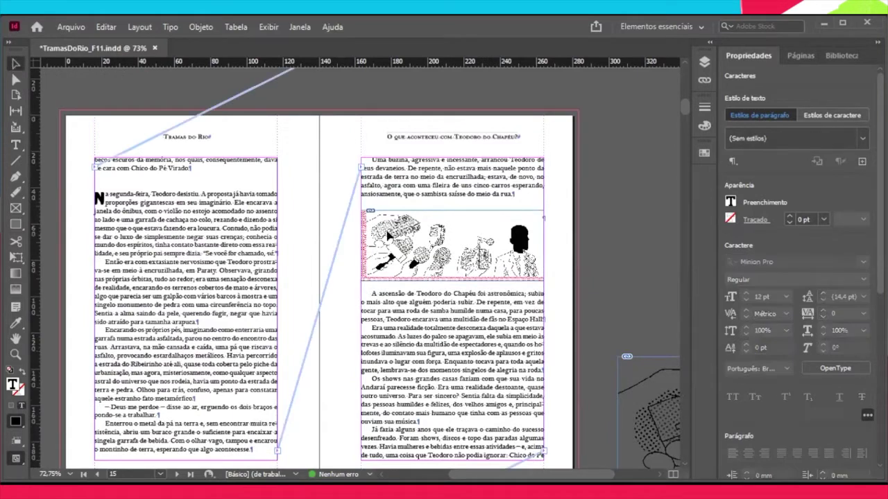
pyautogui.click(476, 261)
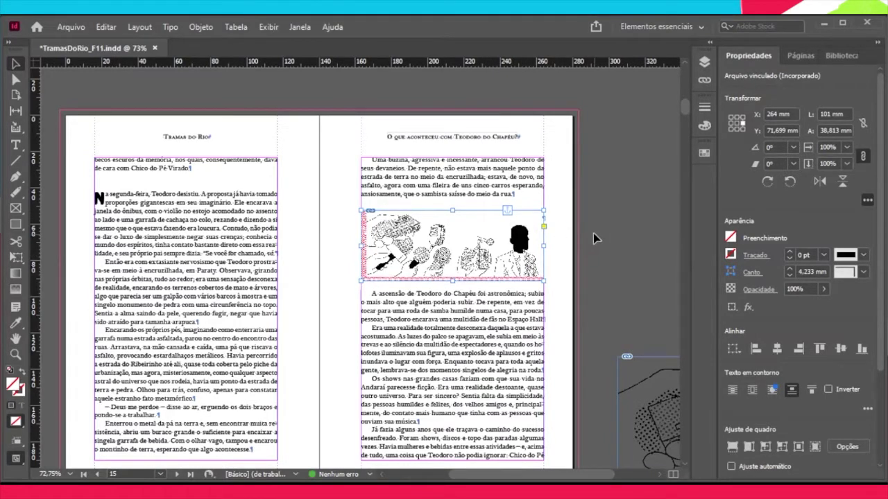
pyautogui.press('Delete')
# Remove the empty paragraph above "A ascensão de Teodoro do Chapéu" and select text across the paragraphs around the remaining gap
pyautogui.click(28, 148)
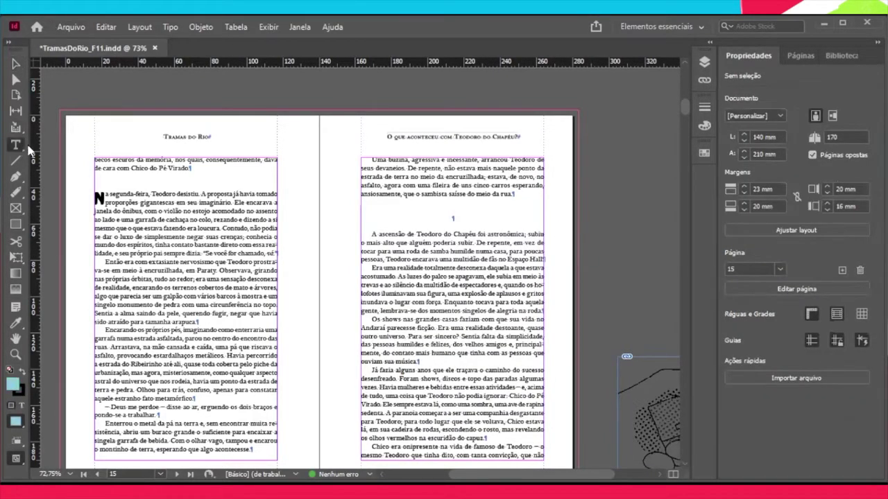
pyautogui.moveTo(444, 203); pyautogui.dragTo(454, 217)
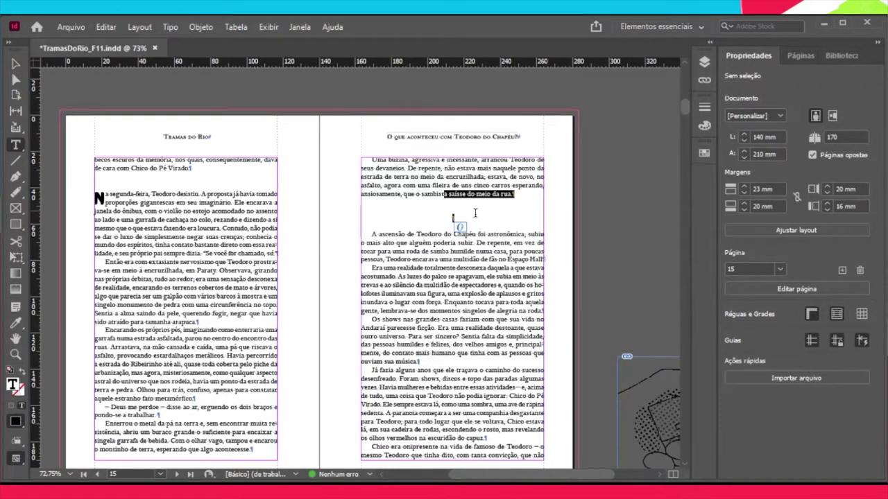
pyautogui.click(456, 219)
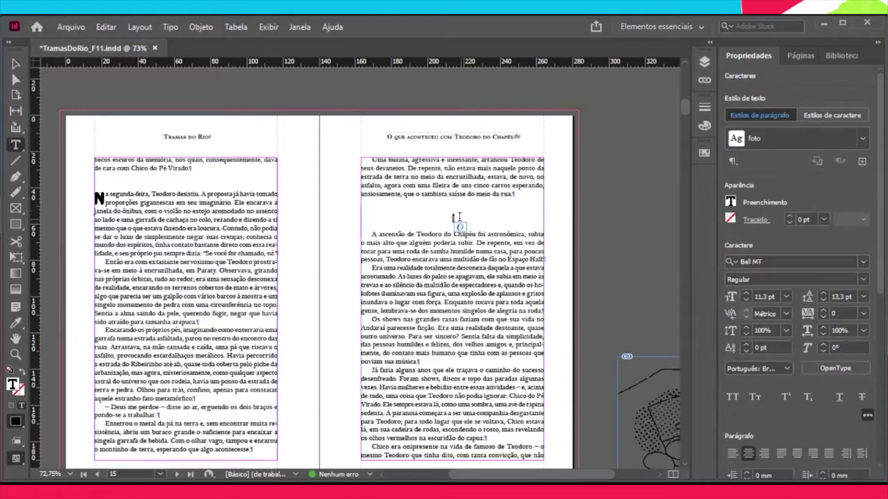
pyautogui.press('BackSpace')
pyautogui.click(371, 211)
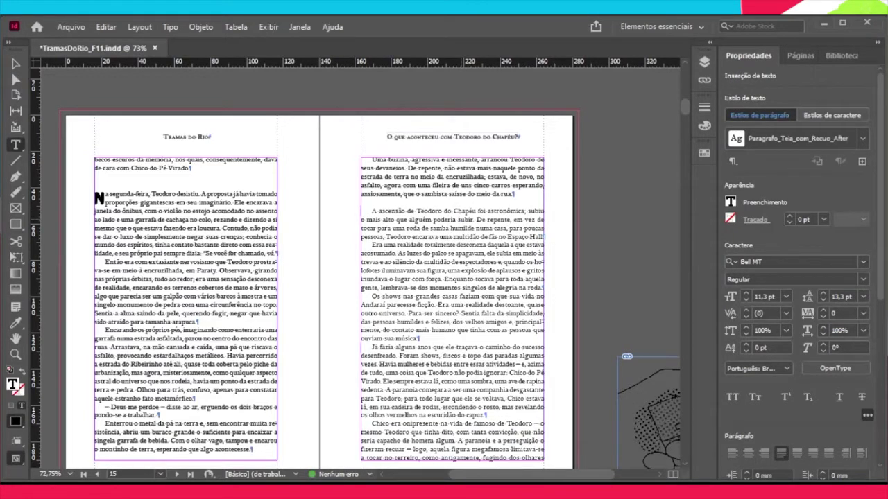
pyautogui.moveTo(383, 184); pyautogui.dragTo(401, 254)
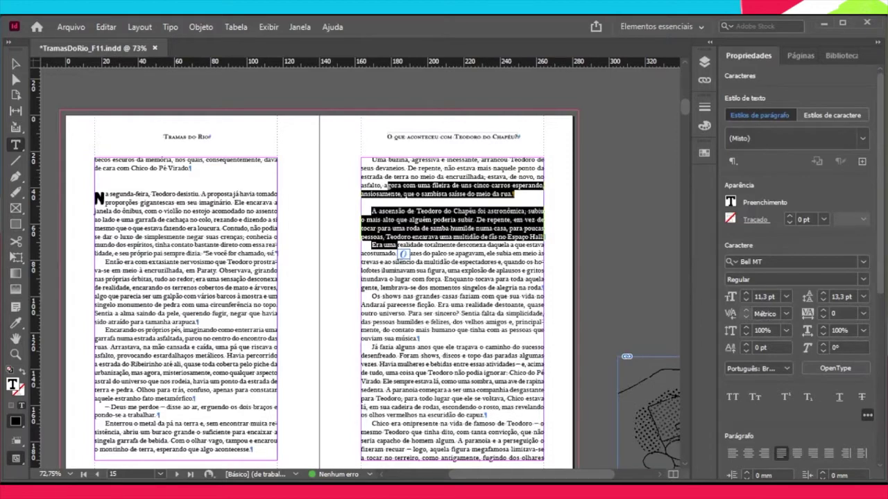
# Try a first-line left indent of 0 mm on the selected paragraphs and undo it
pyautogui.scroll(-5, 771, 378)
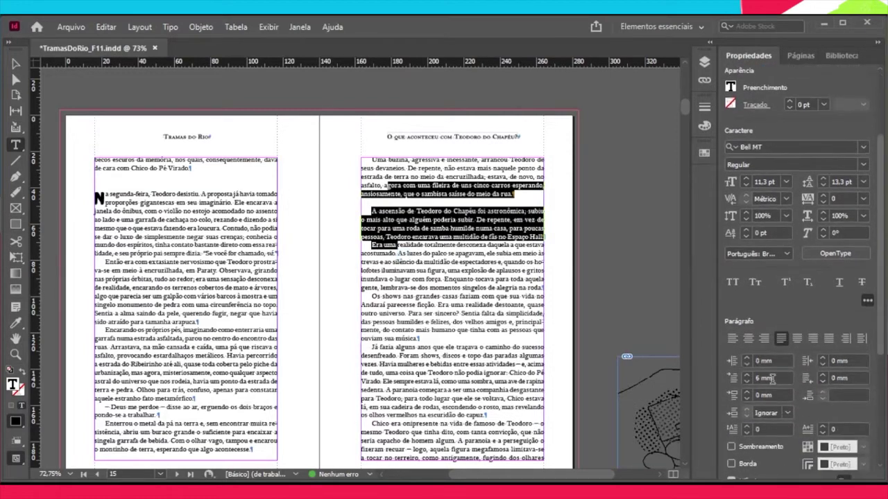
pyautogui.doubleClick(756, 378)
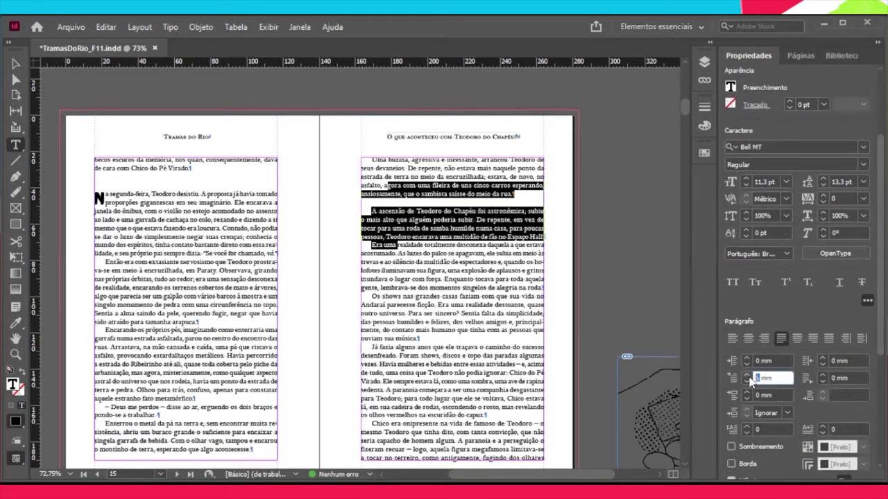
pyautogui.write('0')
pyautogui.press('Return')
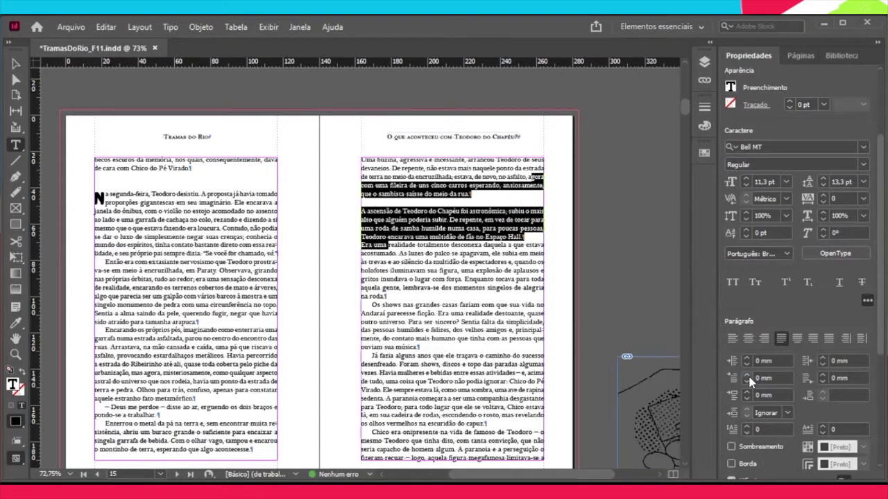
pyautogui.hotkey('ctrl', 'z')
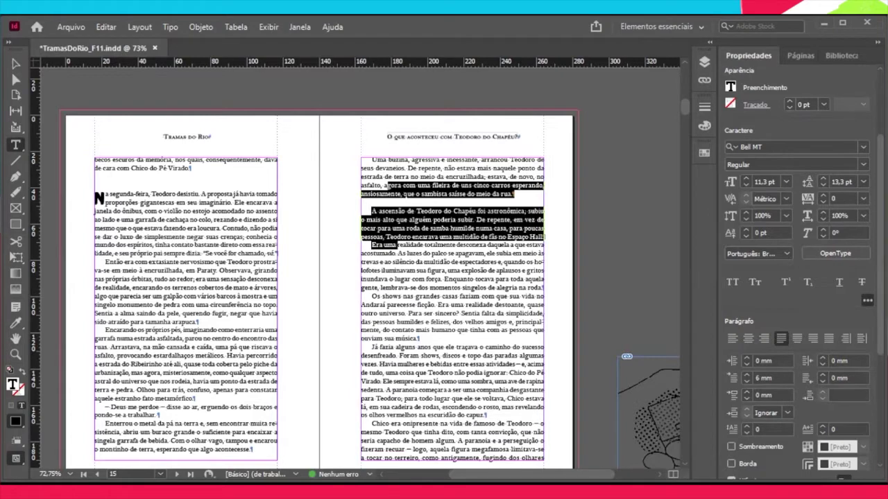
# Set the space after the selected paragraphs to 0 mm and deselect the text
pyautogui.scroll(-4, 797, 277)
pyautogui.click(839, 286)
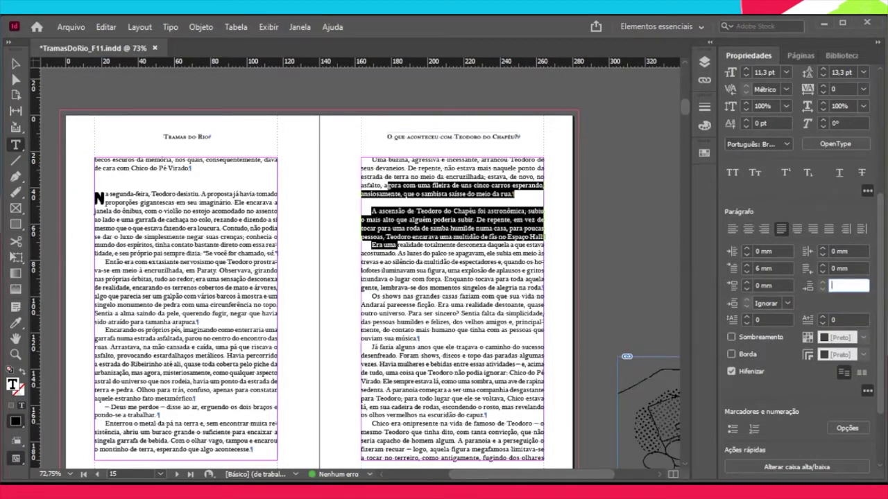
pyautogui.write('0')
pyautogui.press('Return')
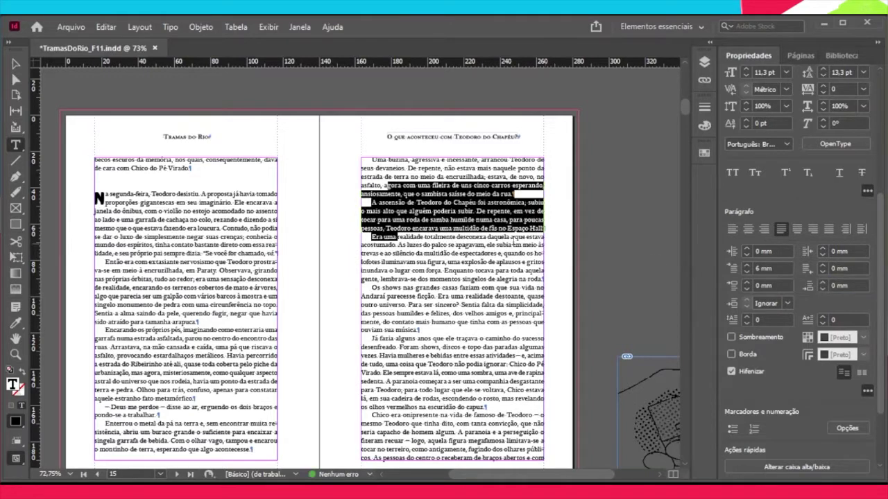
pyautogui.click(502, 254)
# Move the microphones illustration from the pasteboard onto the bottom of the spread and scale it down to the spread's bleed width
pyautogui.scroll(-3, 502, 254)
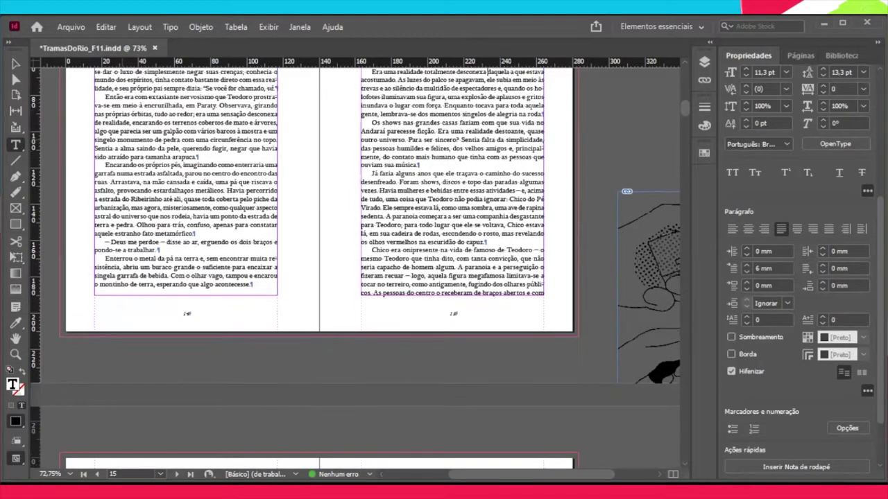
pyautogui.click(16, 63)
pyautogui.moveTo(624, 318); pyautogui.dragTo(448, 284)
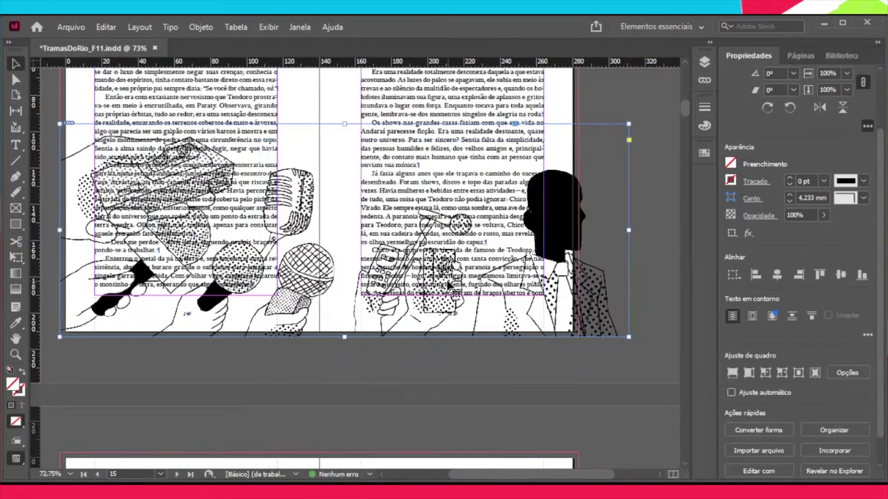
pyautogui.scroll(1, 659, 365)
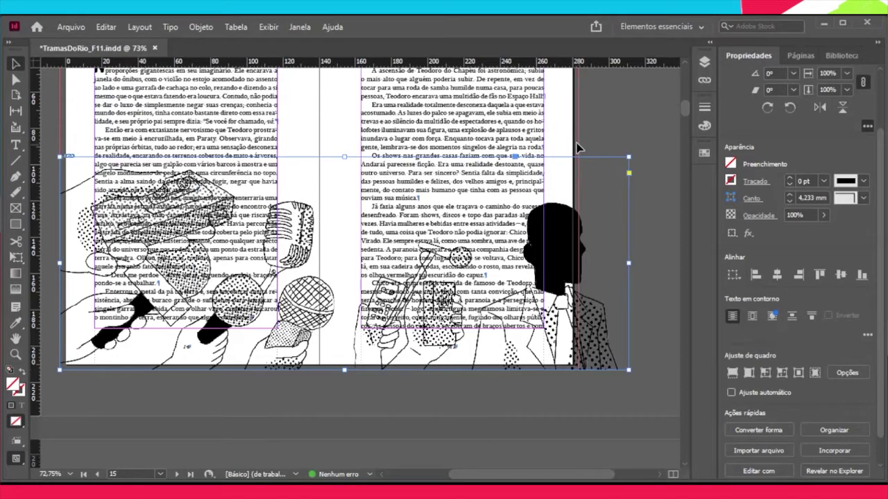
pyautogui.moveTo(628, 369); pyautogui.dragTo(538, 352)
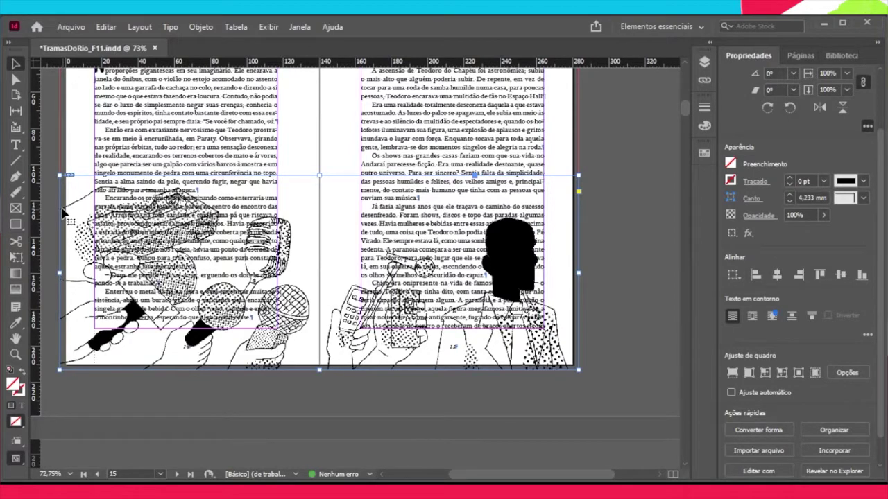
pyautogui.click(601, 365)
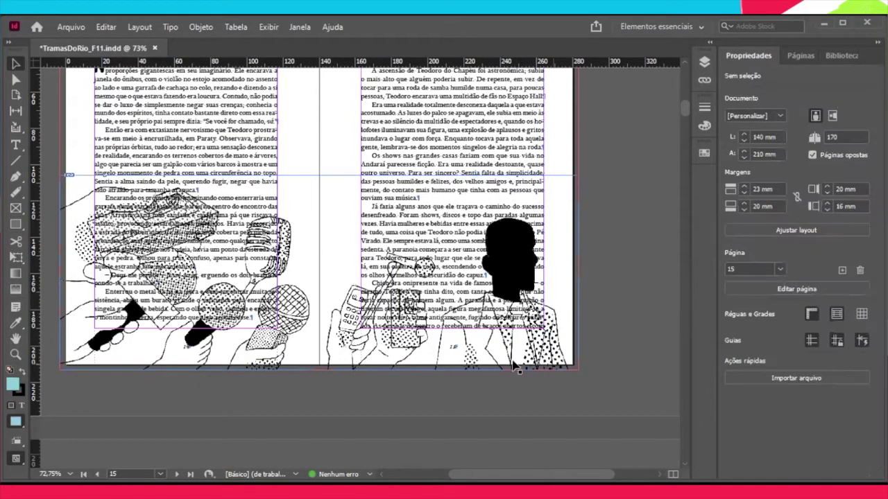
# Shorten the left page's text frame from its bottom edge to a height of 83.5 mm, ending above the illustration
pyautogui.click(141, 157)
pyautogui.scroll(2, 326, 277)
pyautogui.scroll(-2, 206, 370)
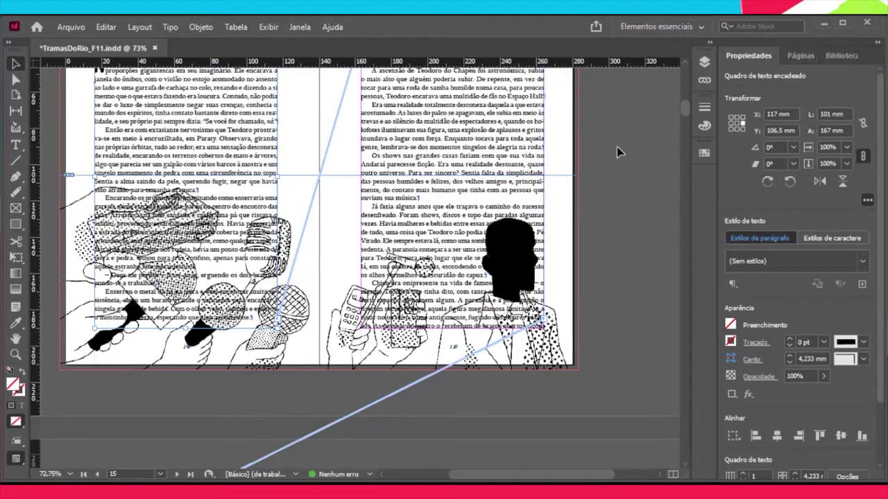
pyautogui.scroll(5, 349, 307)
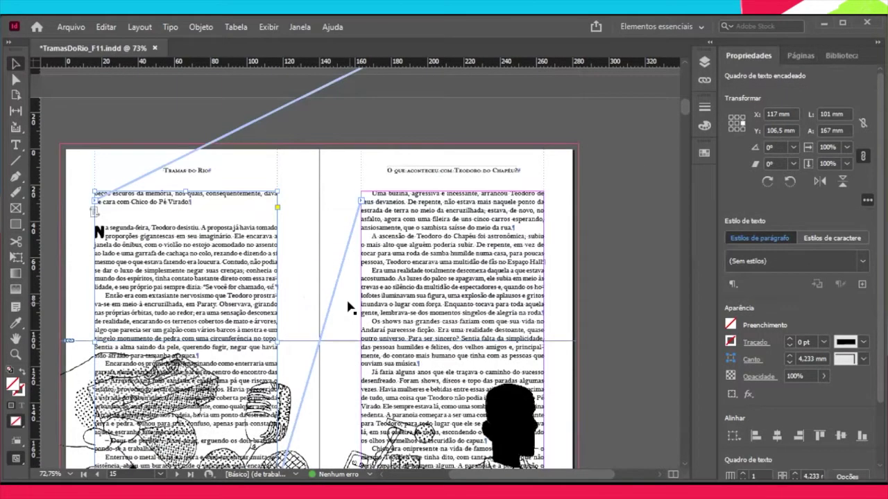
pyautogui.scroll(13, 348, 305)
pyautogui.scroll(-4, 347, 298)
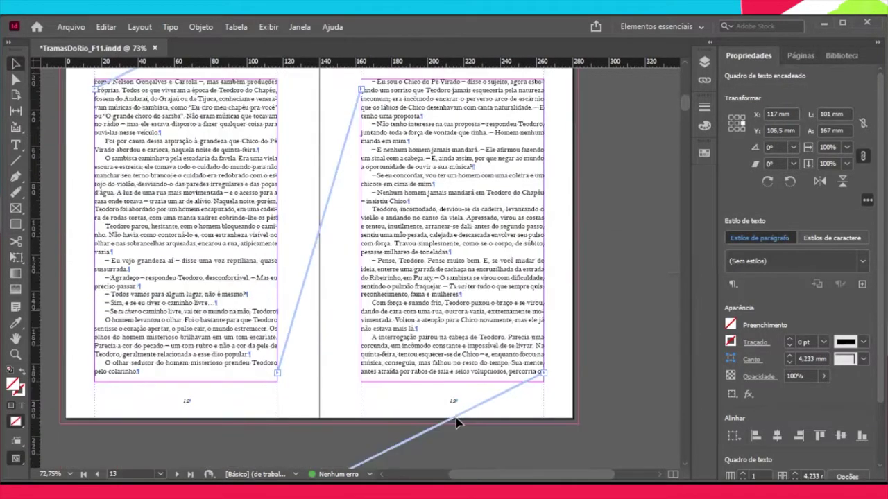
pyautogui.scroll(-12, 468, 395)
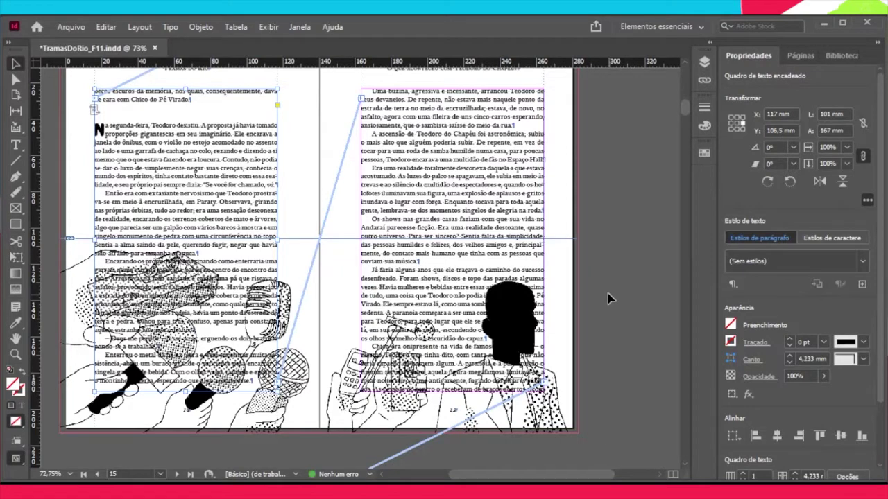
pyautogui.scroll(1, 319, 329)
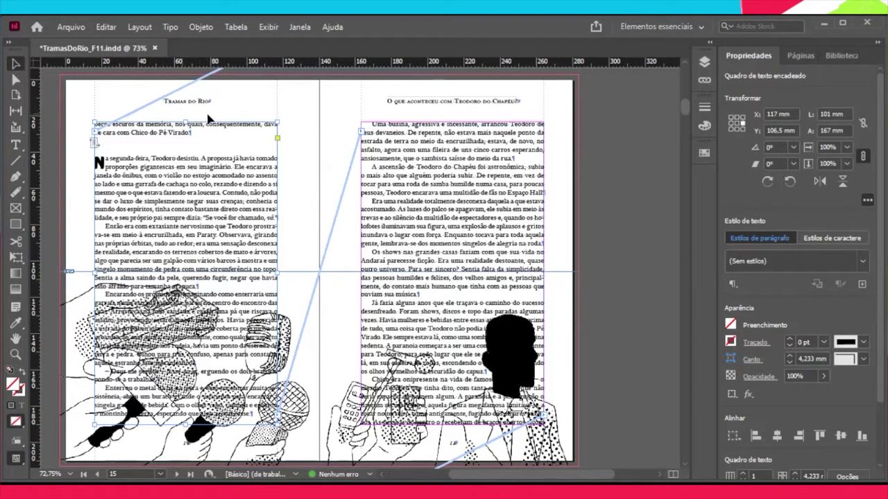
pyautogui.scroll(-1, 190, 408)
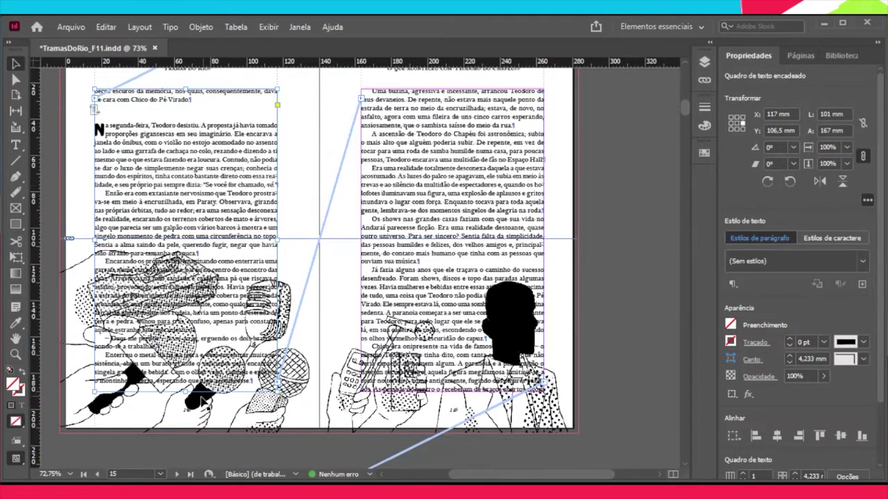
pyautogui.moveTo(186, 390); pyautogui.dragTo(192, 238)
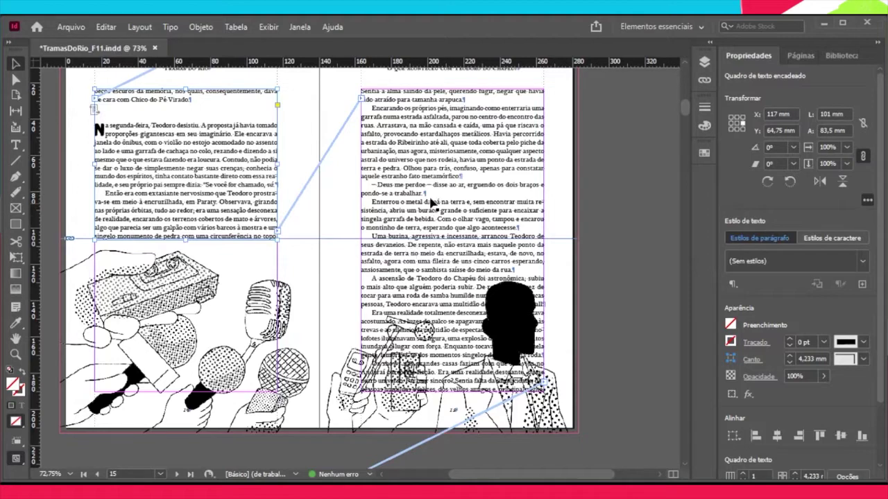
# Shorten the right page's text frame from its bottom edge to about 101.1 mm high, ending above the man's head
pyautogui.moveTo(452, 337); pyautogui.dragTo(451, 277)
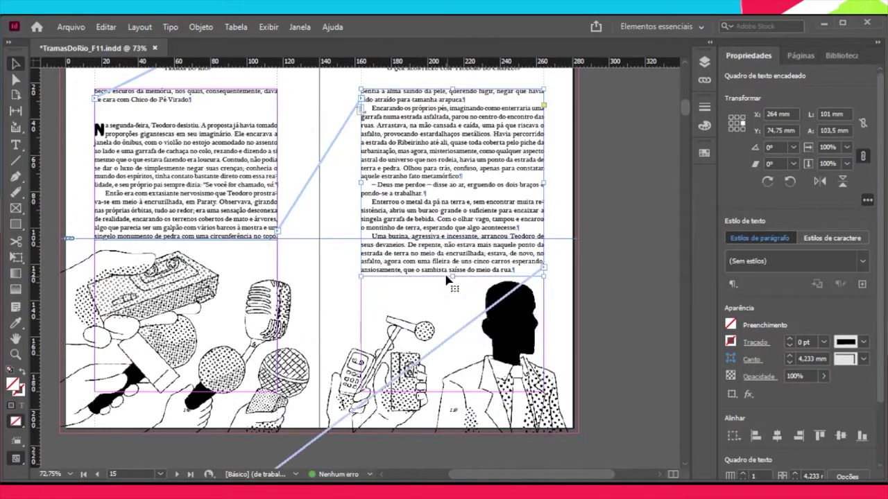
pyautogui.click(451, 276)
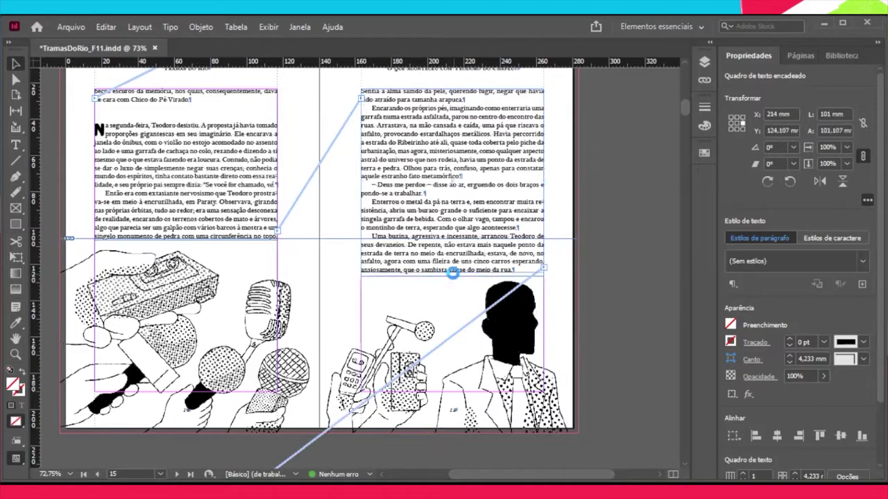
pyautogui.hscroll(3, 456, 317)
pyautogui.scroll(1, 456, 317)
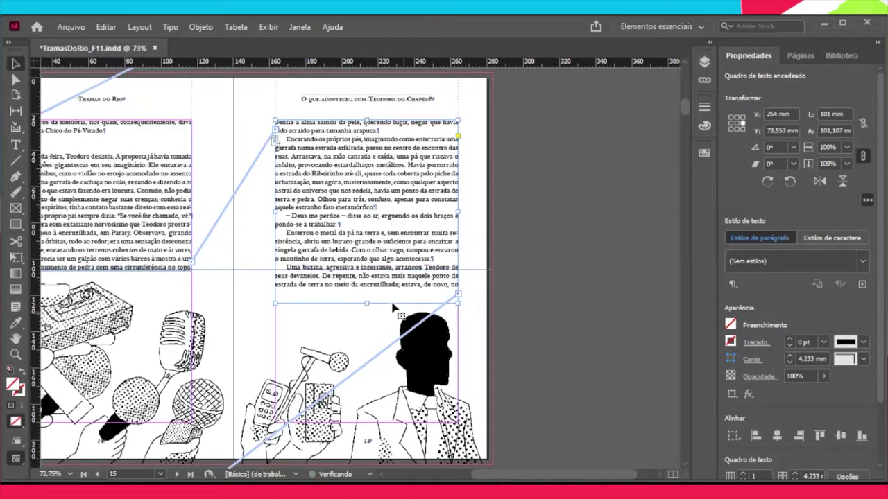
# Lengthen the right page's text frame from its bottom edge to about 105.8 mm high, ending at the man's head
pyautogui.moveTo(365, 300); pyautogui.dragTo(372, 310)
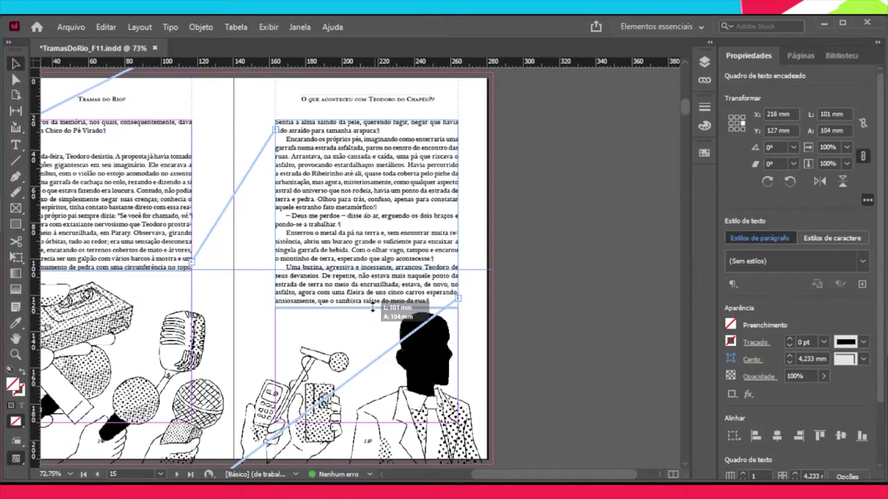
pyautogui.moveTo(372, 309)
pyautogui.mouseDown()
pyautogui.moveTo(382, 297)
pyautogui.moveTo(366, 311)
pyautogui.mouseUp()
pyautogui.click(546, 331)
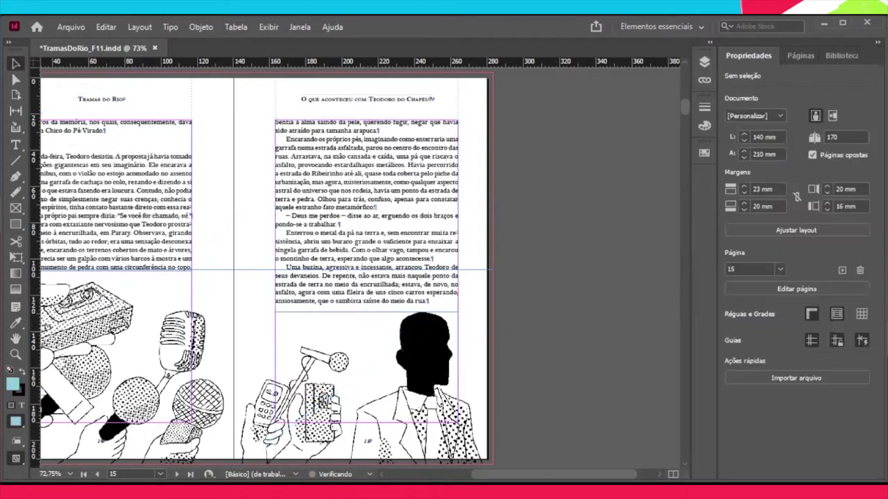
pyautogui.hscroll(-2, 546, 332)
pyautogui.hscroll(-5, 514, 380)
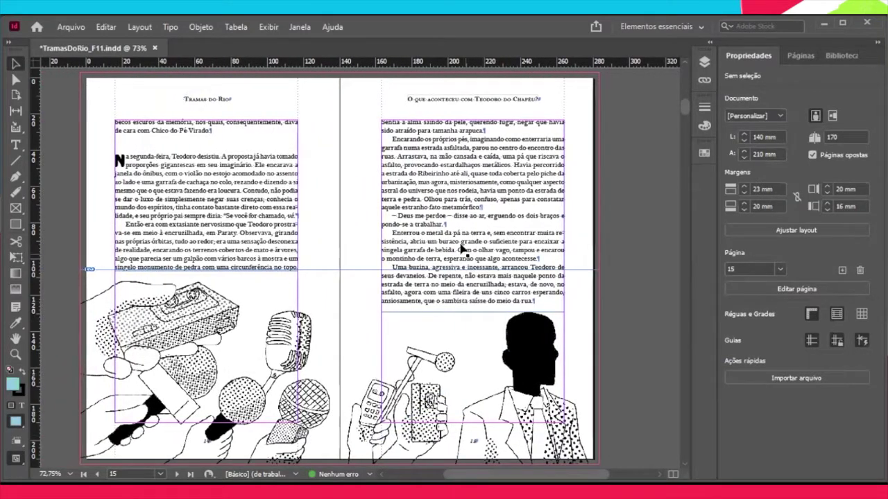
pyautogui.click(441, 281)
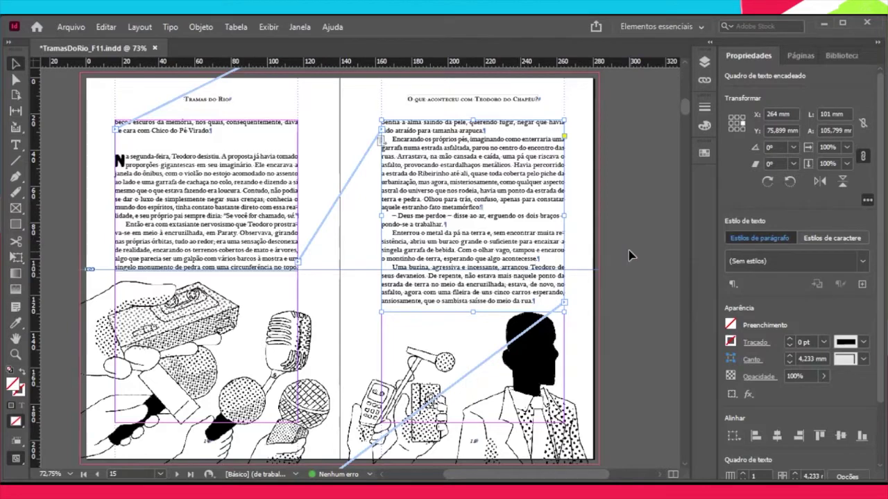
pyautogui.scroll(-1, 628, 250)
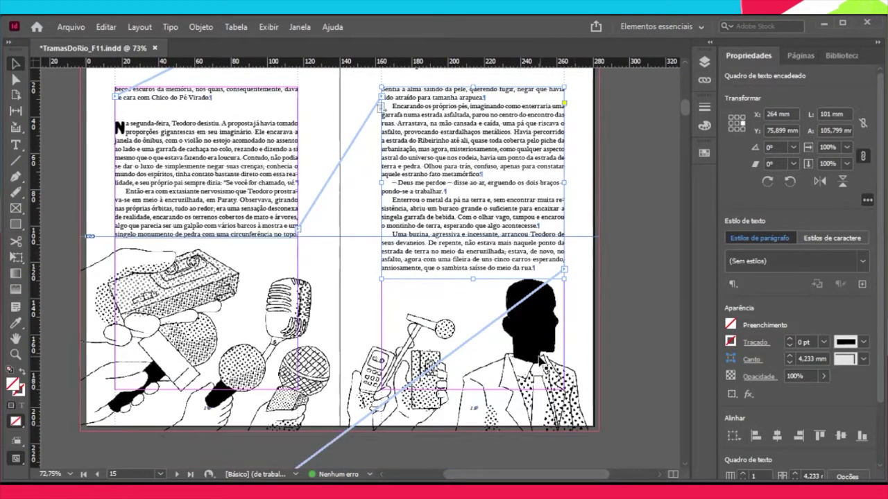
# Scale the microphones illustration down from its upper outer corner to about 231.1 mm wide and 86.6 mm high
pyautogui.click(534, 407)
pyautogui.moveTo(598, 237); pyautogui.dragTo(500, 303)
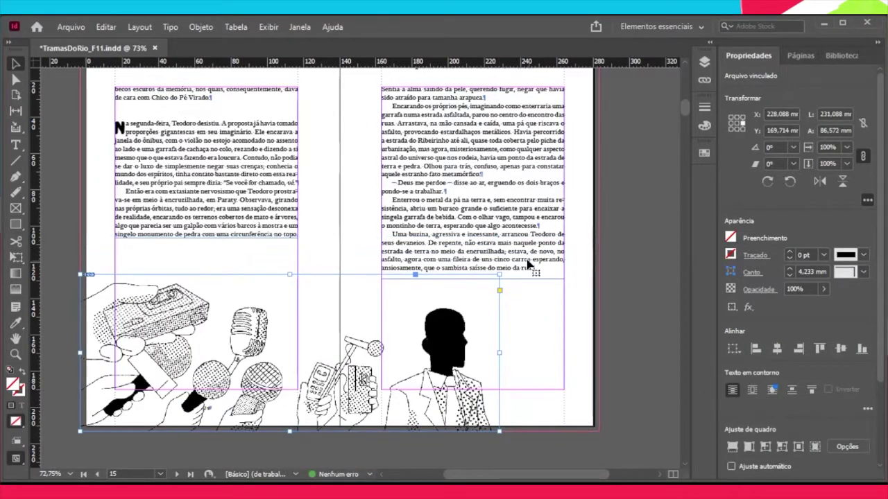
pyautogui.click(520, 309)
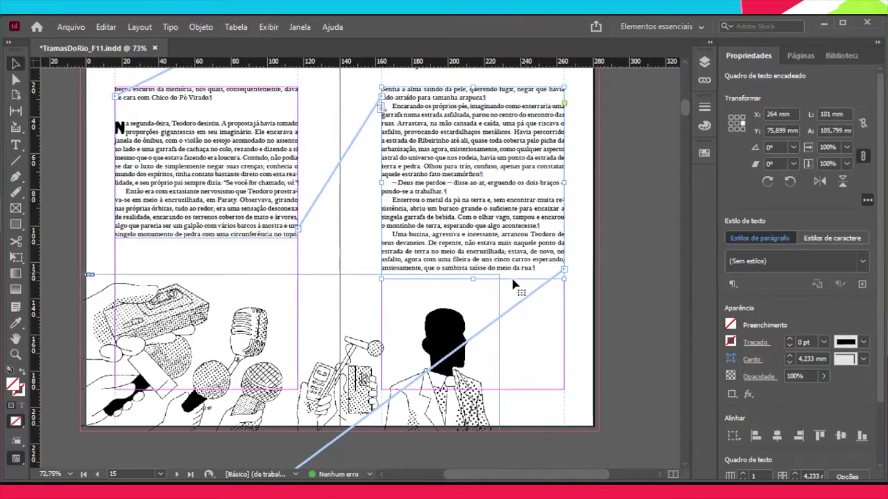
# Move the microphones illustration off the bottom of the spread to the upper outer area of the right page, overlapping the pasteboard
pyautogui.scroll(3, 539, 314)
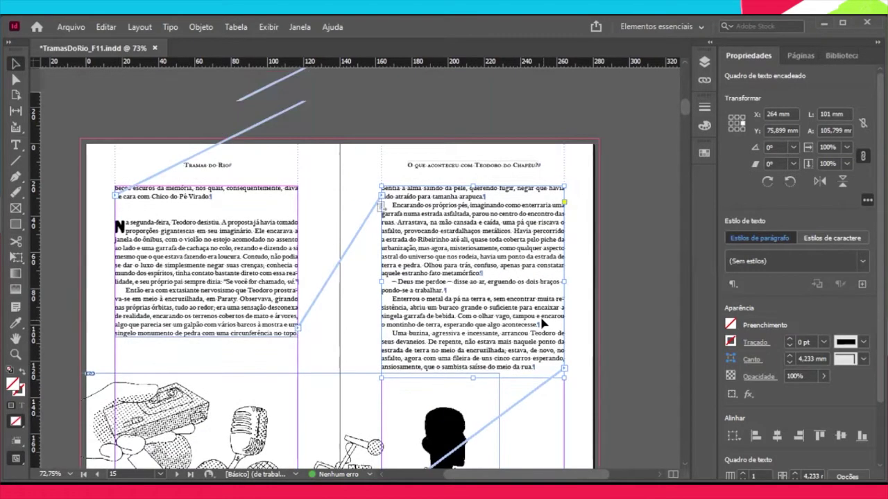
pyautogui.scroll(-4, 539, 314)
pyautogui.scroll(1, 540, 314)
pyautogui.scroll(-3, 539, 314)
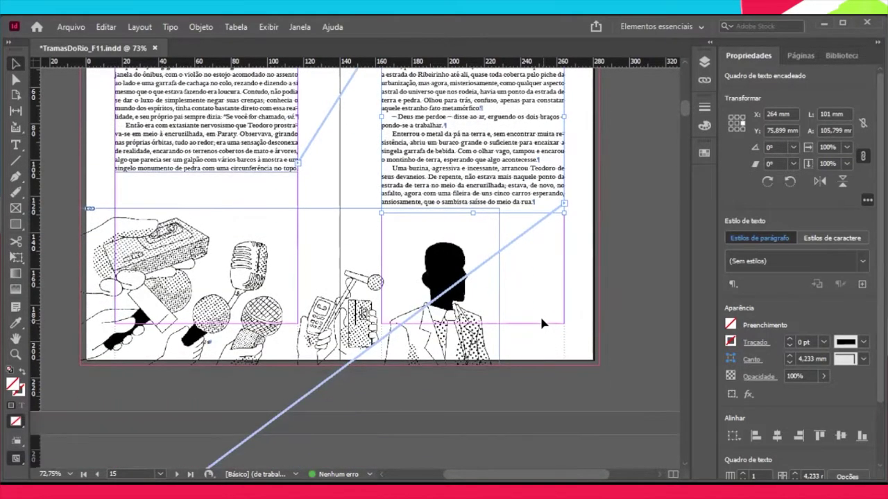
pyautogui.scroll(3, 539, 314)
pyautogui.scroll(1, 540, 314)
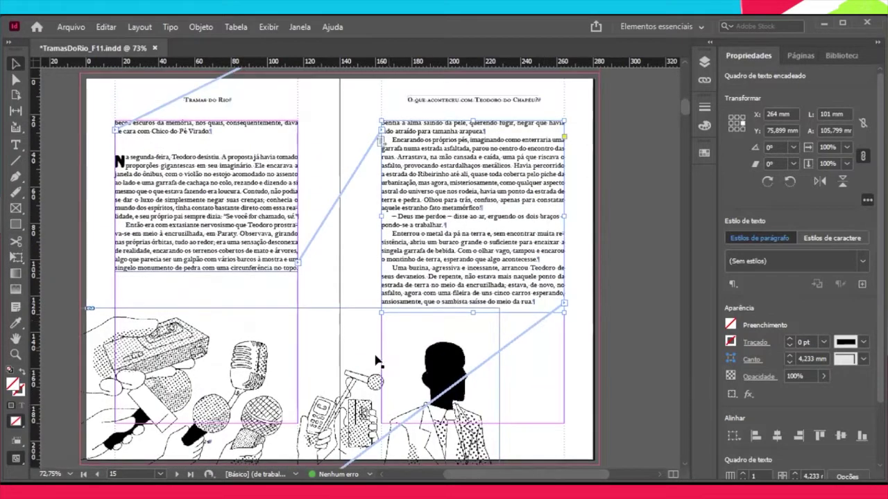
pyautogui.click(237, 371)
pyautogui.moveTo(244, 336); pyautogui.dragTo(628, 177)
# Resize the right page's text frame to 47 mm wide and about 166.8 mm high, and position the illustration beside the column
pyautogui.click(430, 250)
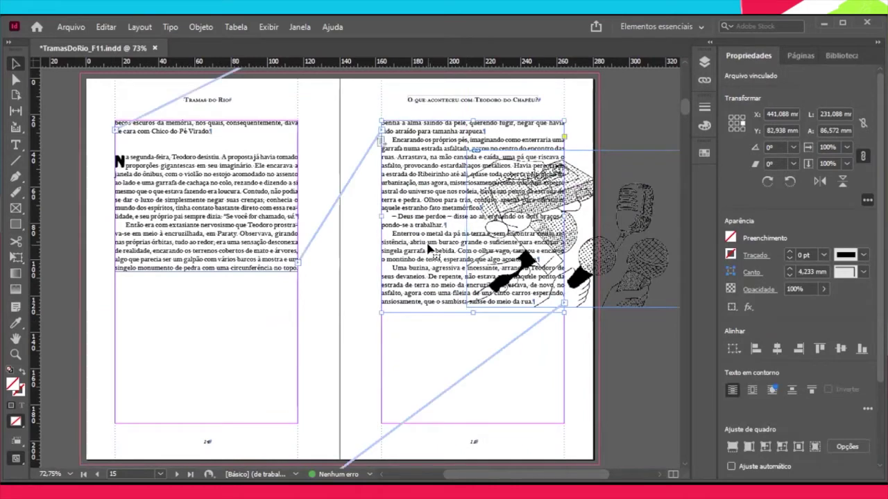
pyautogui.moveTo(470, 312); pyautogui.dragTo(474, 420)
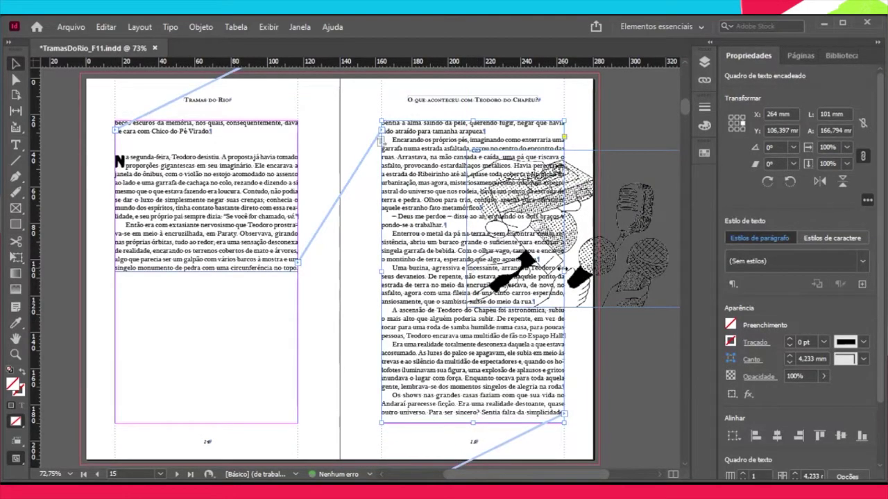
pyautogui.moveTo(564, 269); pyautogui.dragTo(467, 267)
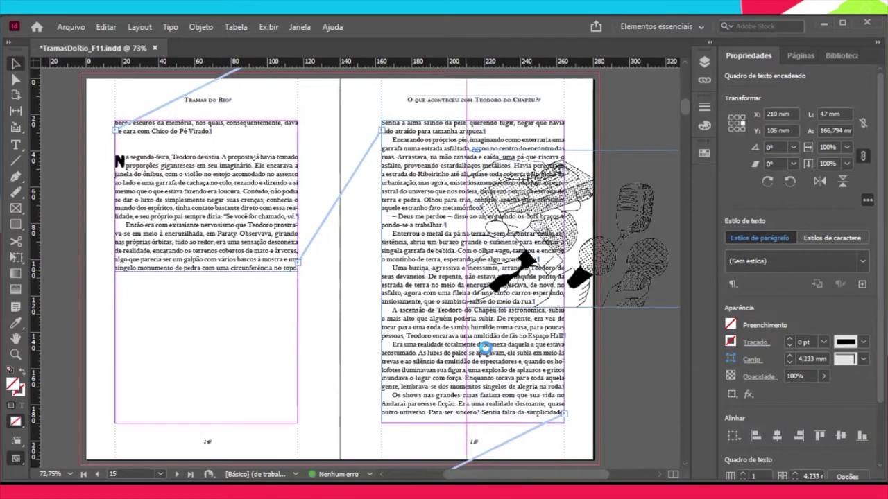
pyautogui.hscroll(3, 488, 354)
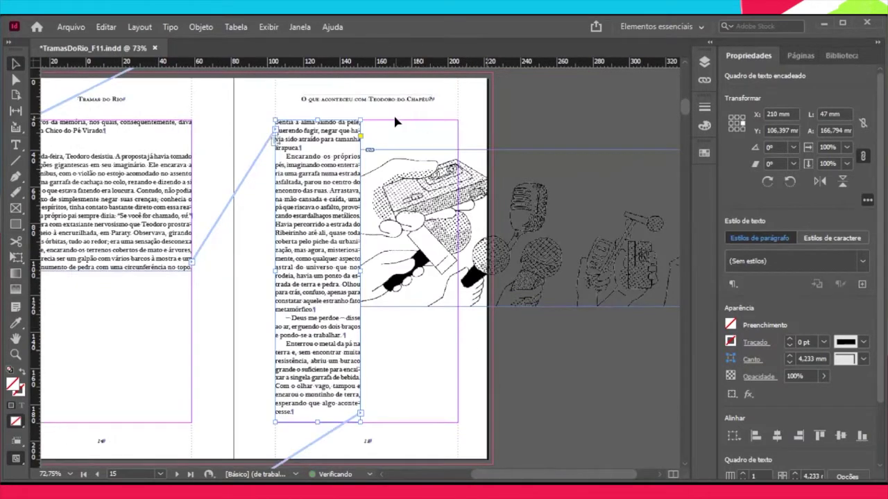
pyautogui.moveTo(428, 169); pyautogui.dragTo(423, 230)
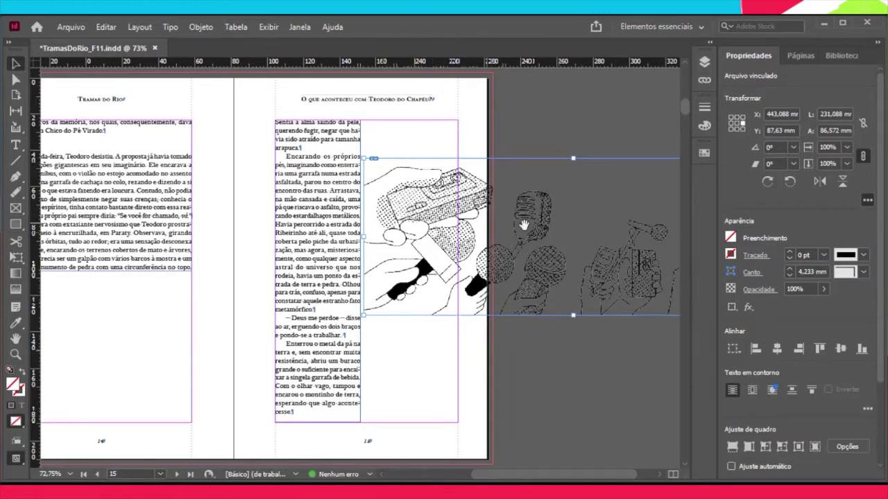
# Check how the text flows from the right page's narrow column onto the following spread
pyautogui.scroll(-2, 518, 225)
pyautogui.scroll(-20, 519, 225)
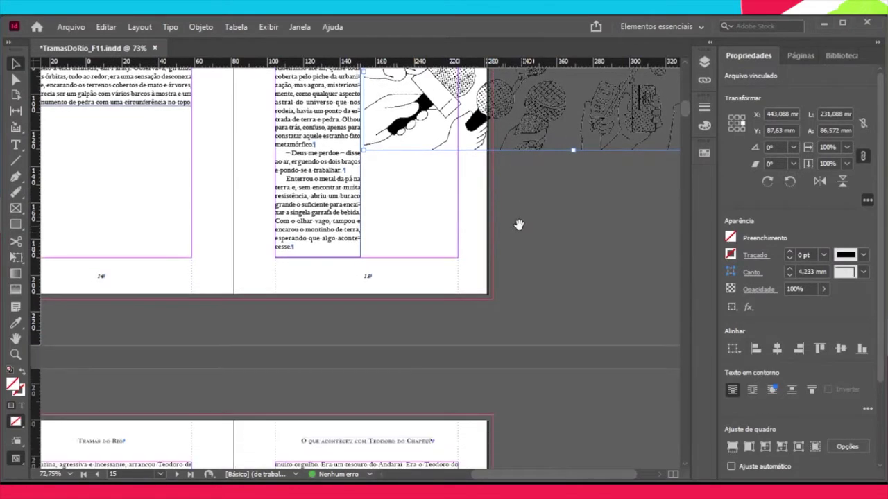
pyautogui.scroll(-4, 519, 225)
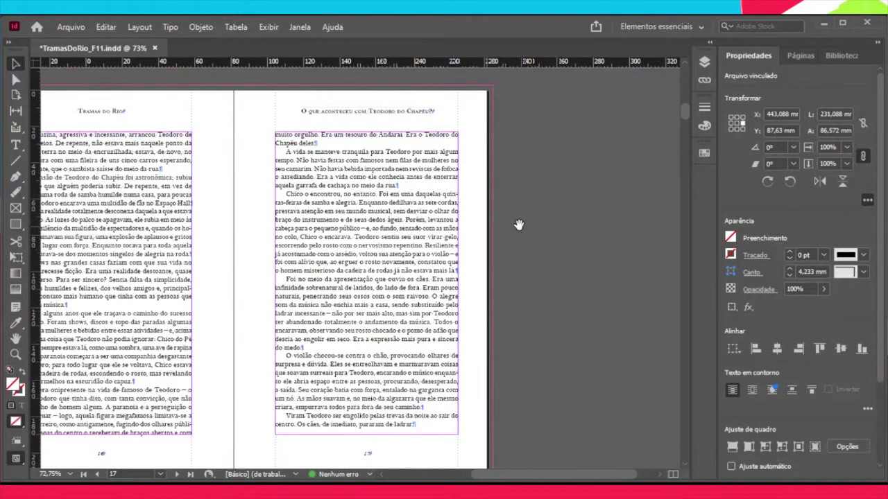
pyautogui.scroll(11, 519, 224)
pyautogui.scroll(2, 305, 107)
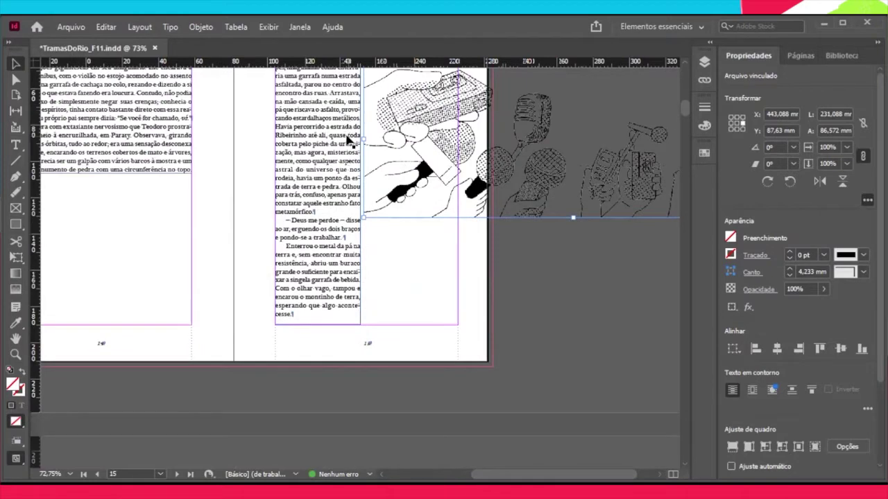
pyautogui.scroll(-1, 349, 141)
pyautogui.scroll(3, 339, 142)
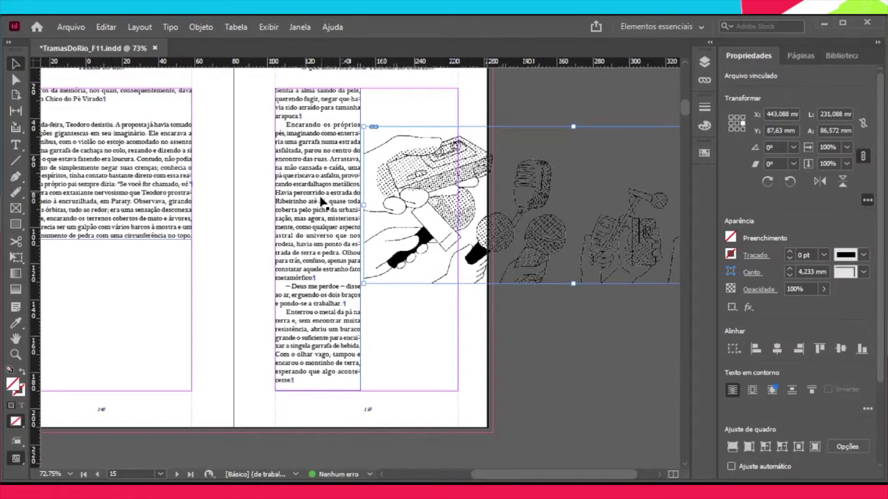
pyautogui.scroll(-2, 323, 201)
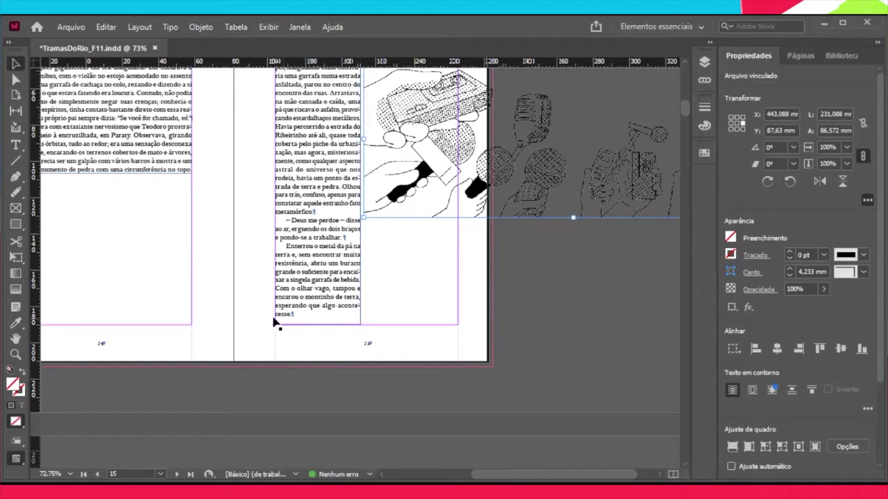
# Set the tracking of the narrow column's last paragraph, starting "Enterrou o metal", to -10
pyautogui.click(15, 144)
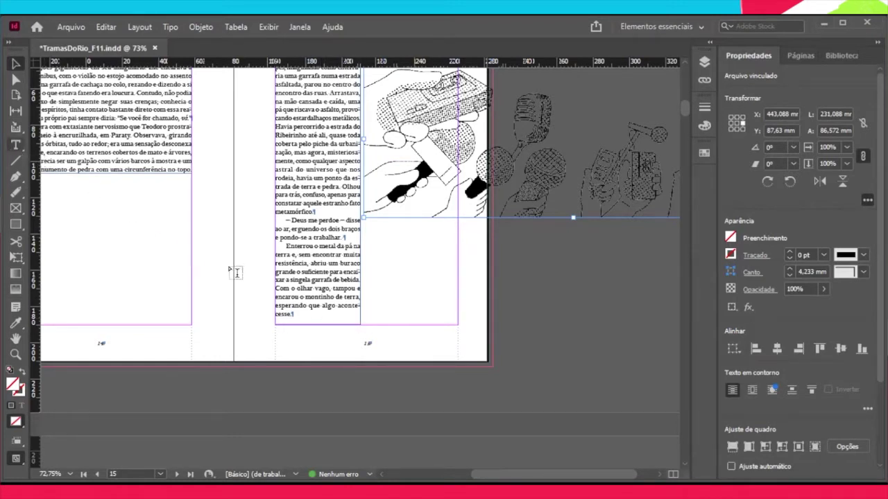
pyautogui.moveTo(283, 246); pyautogui.dragTo(295, 313)
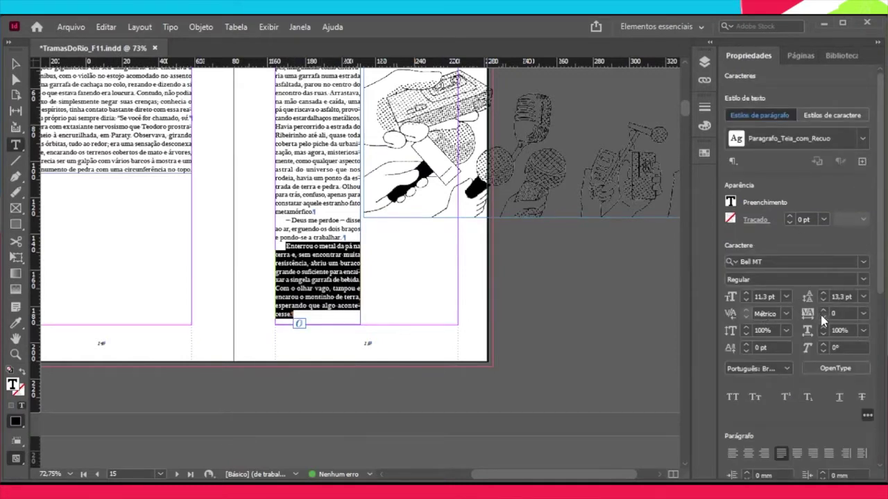
pyautogui.click(823, 319)
pyautogui.click(326, 298)
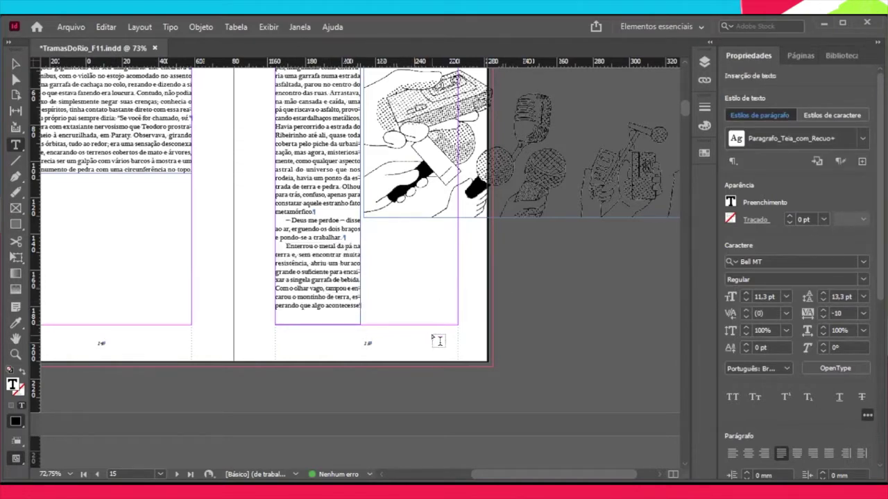
# Review the paragraph endings and text flow across this spread, the following spread and the preceding spread
pyautogui.scroll(-5, 438, 341)
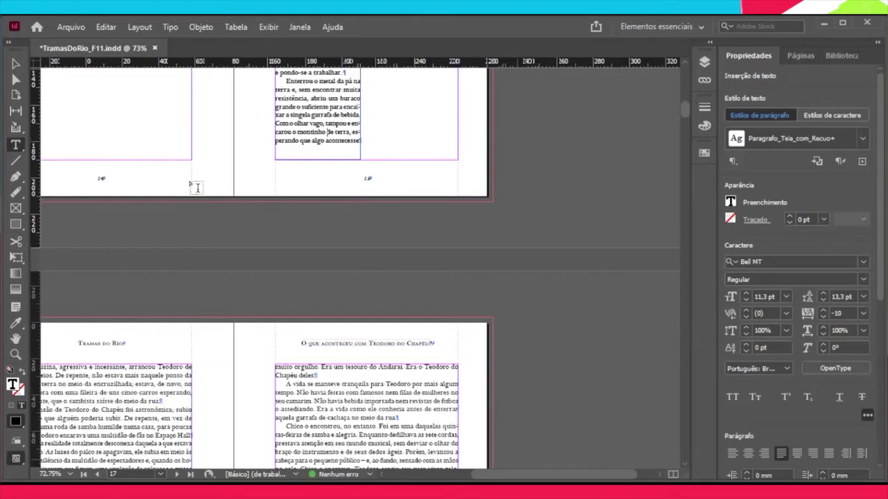
pyautogui.scroll(-1, 450, 334)
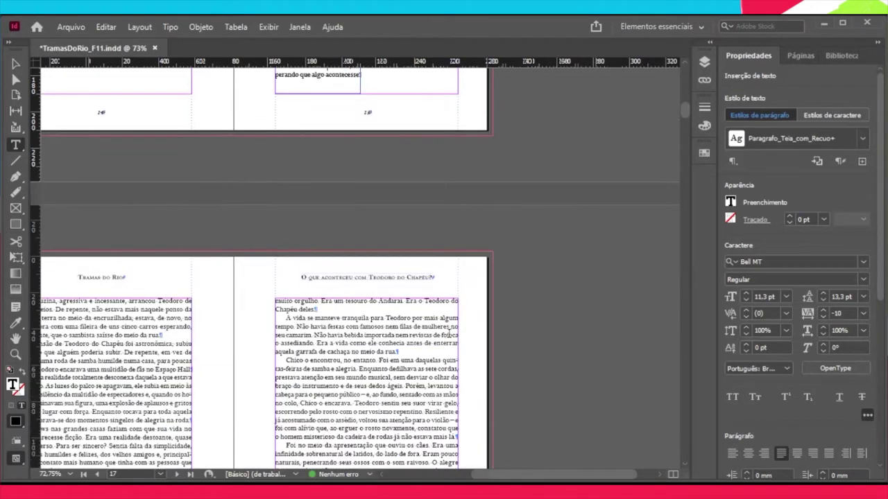
pyautogui.hscroll(-3, 449, 335)
pyautogui.scroll(1, 305, 322)
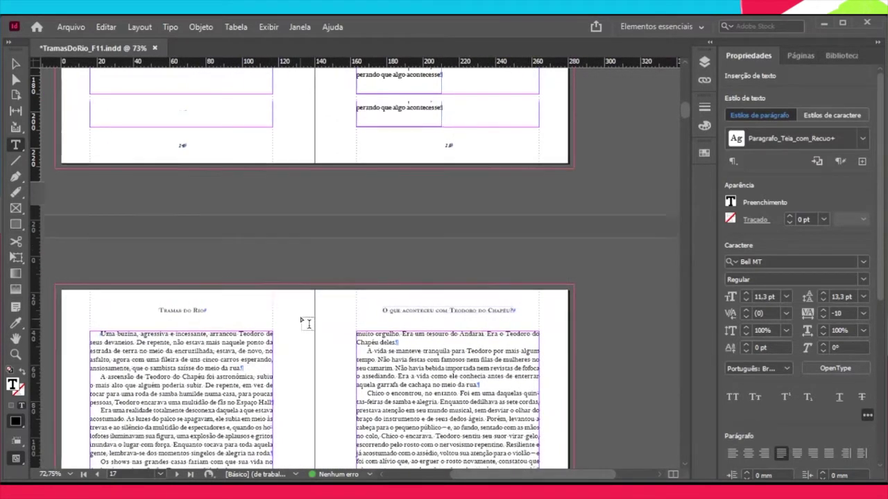
pyautogui.scroll(3, 305, 322)
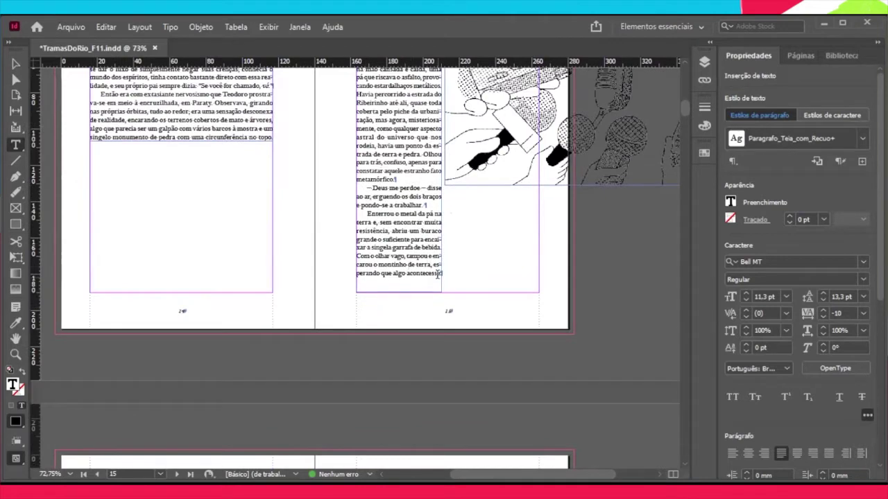
pyautogui.scroll(2, 451, 293)
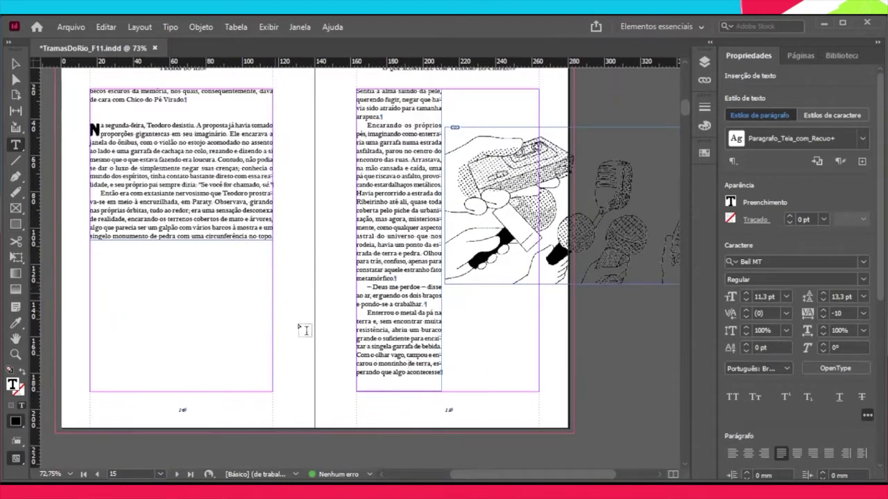
pyautogui.scroll(-5, 305, 330)
pyautogui.scroll(2, 440, 242)
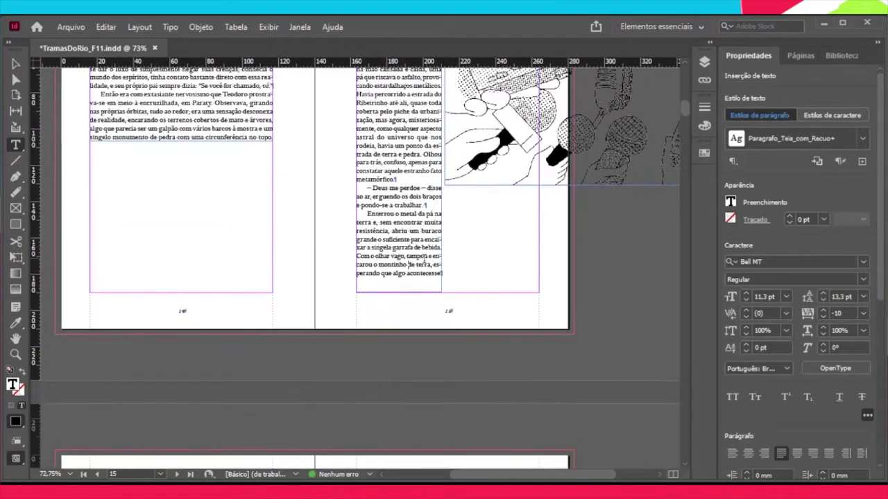
pyautogui.scroll(3, 425, 256)
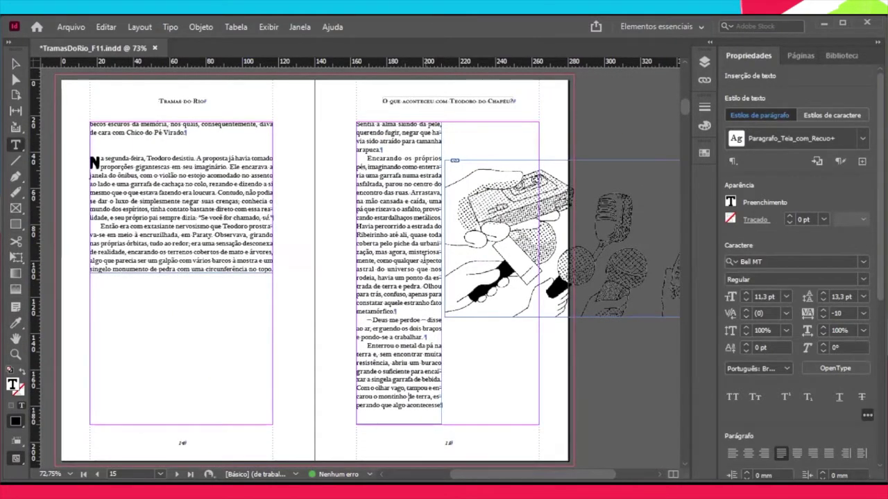
pyautogui.scroll(8, 424, 257)
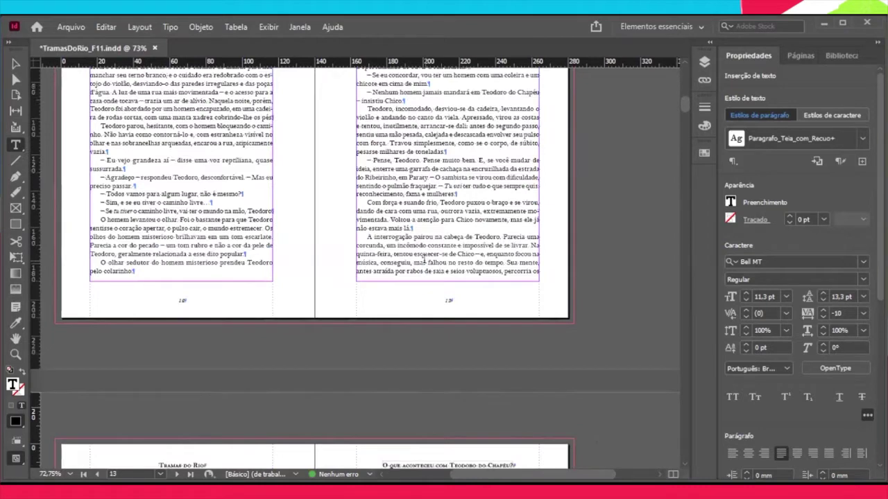
pyautogui.scroll(5, 424, 257)
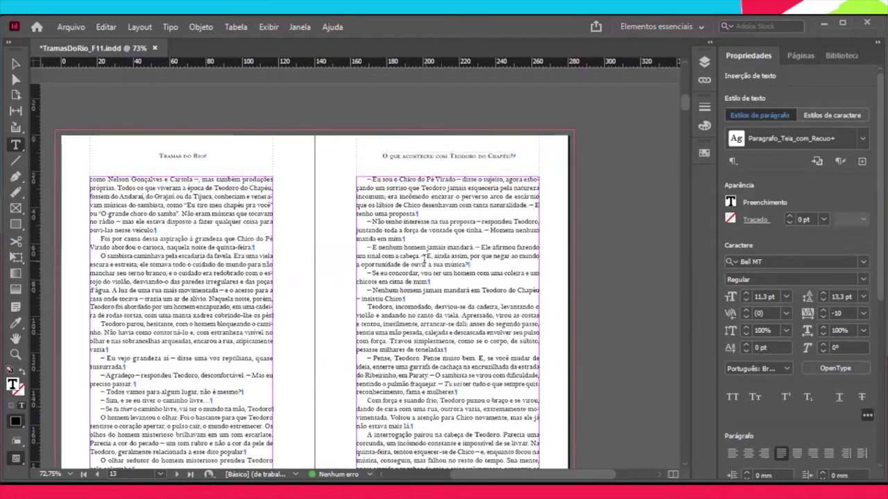
pyautogui.scroll(-6, 424, 257)
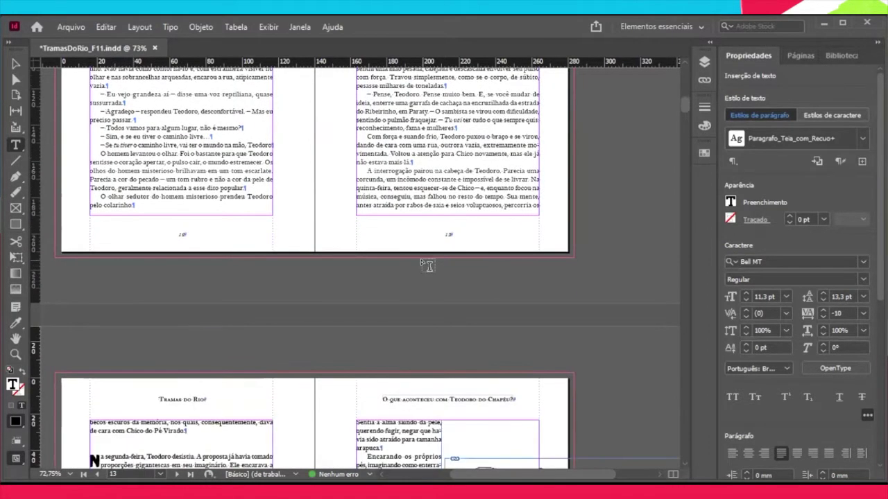
pyautogui.scroll(-6, 427, 266)
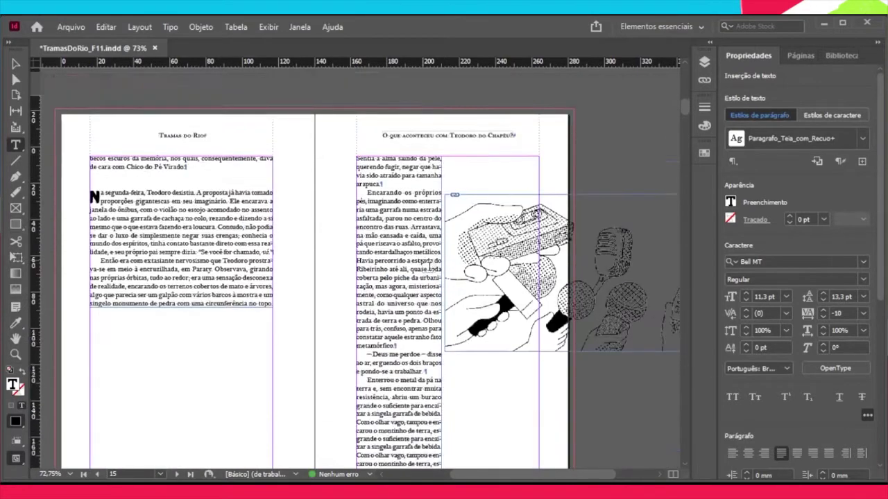
pyautogui.scroll(-1, 430, 266)
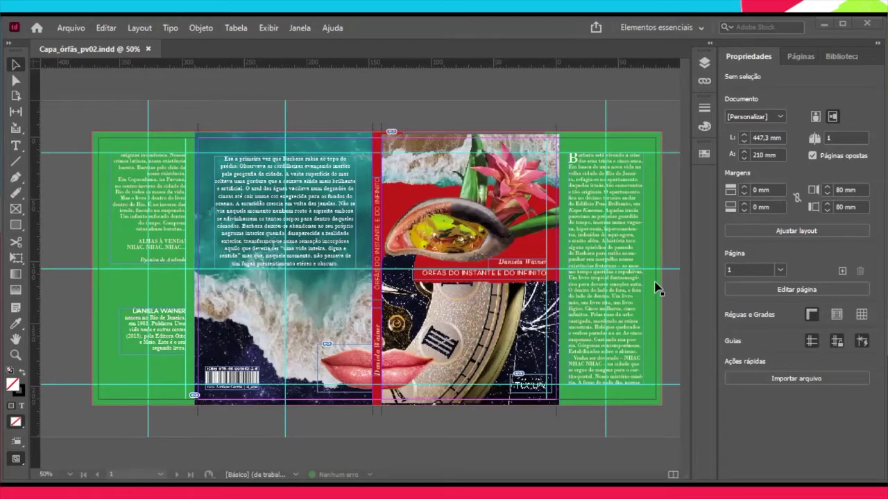
# Examine the full cover layout in Capa_órfãs_pv02.indd, including the front cover image, the right flap's text frame and the back cover
pyautogui.click(63, 214)
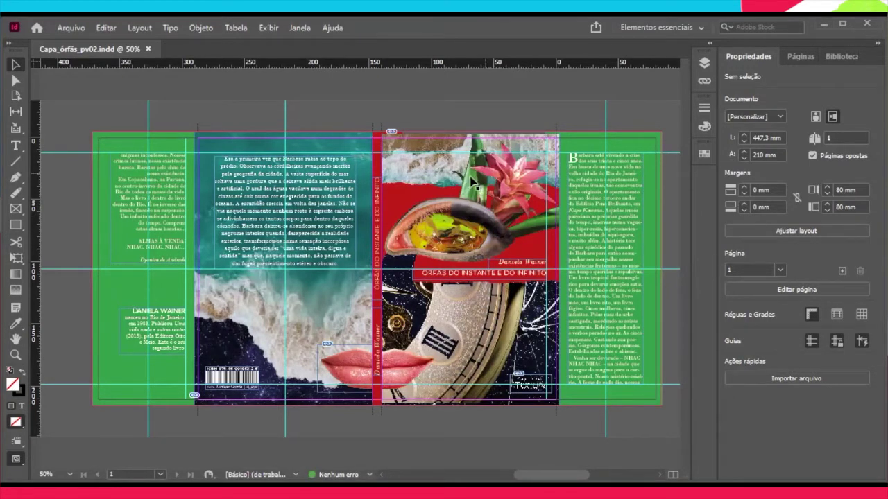
pyautogui.click(449, 207)
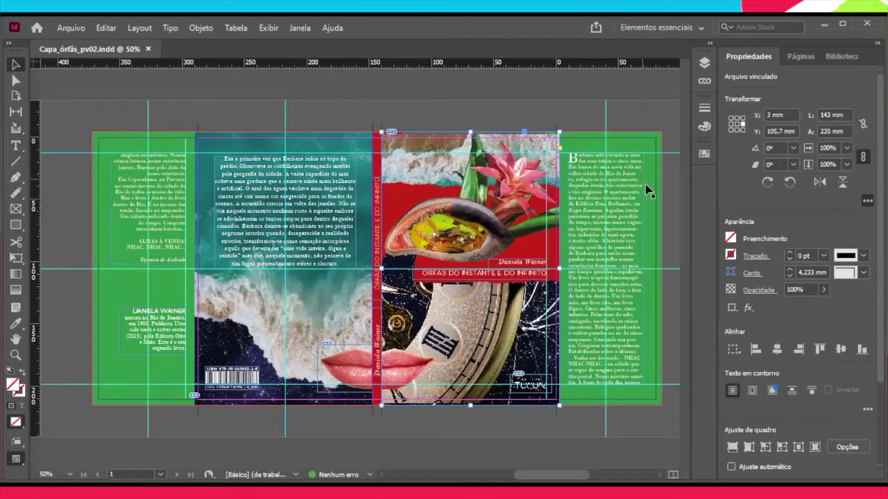
pyautogui.click(631, 240)
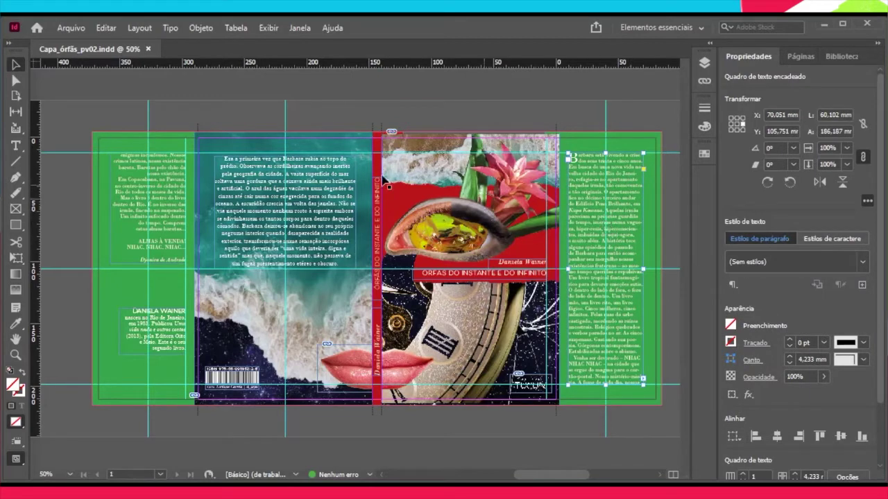
pyautogui.click(96, 119)
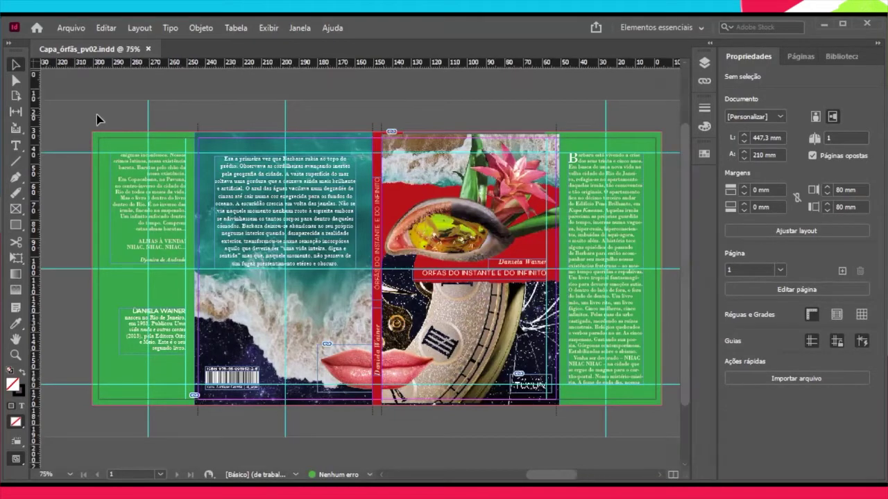
pyautogui.hotkey('ctrl', '=')
pyautogui.scroll(3, 171, 178)
pyautogui.scroll(-3, 171, 181)
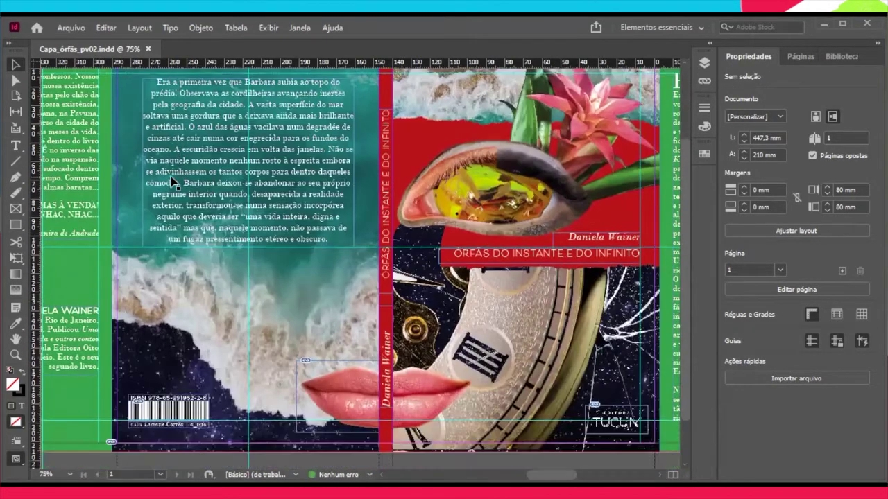
pyautogui.hotkey('ctrl', '-')
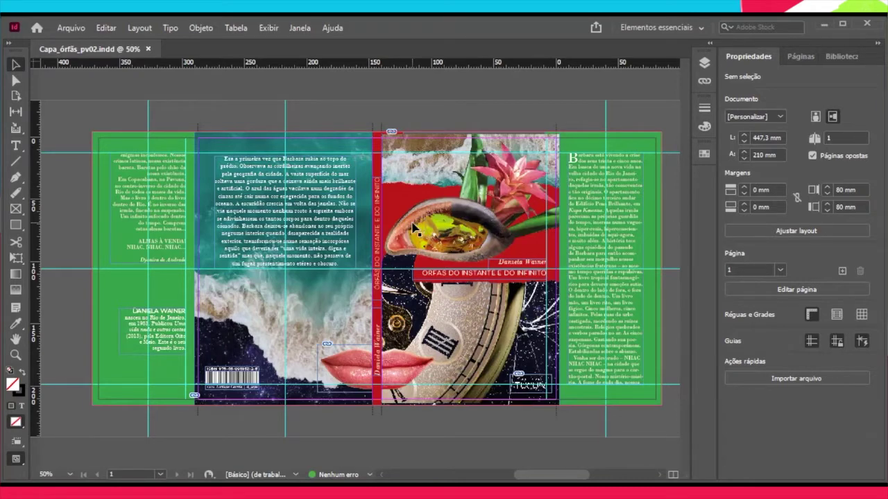
pyautogui.hotkey('ctrl', '=')
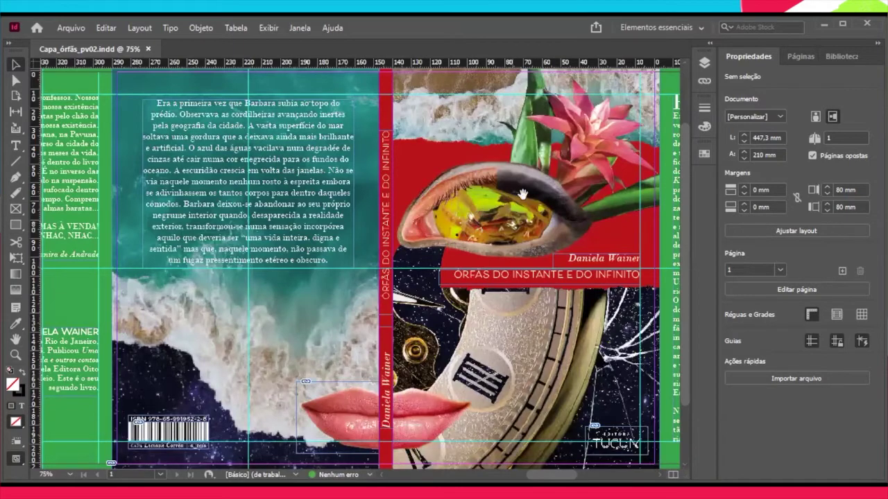
# Inspect the right flap's green background rectangle and the front cover image where the two objects overlap
pyautogui.hscroll(3, 414, 229)
pyautogui.hscroll(4, 457, 153)
pyautogui.scroll(2, 458, 153)
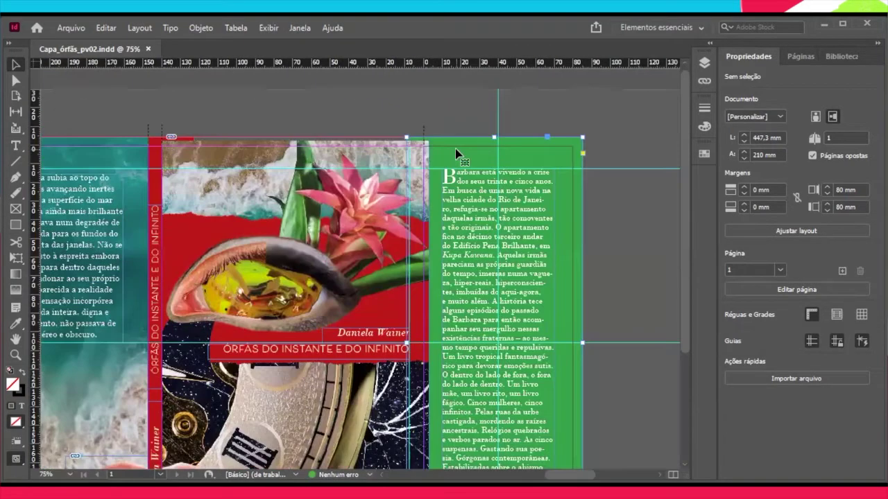
pyautogui.click(532, 148)
pyautogui.click(384, 138)
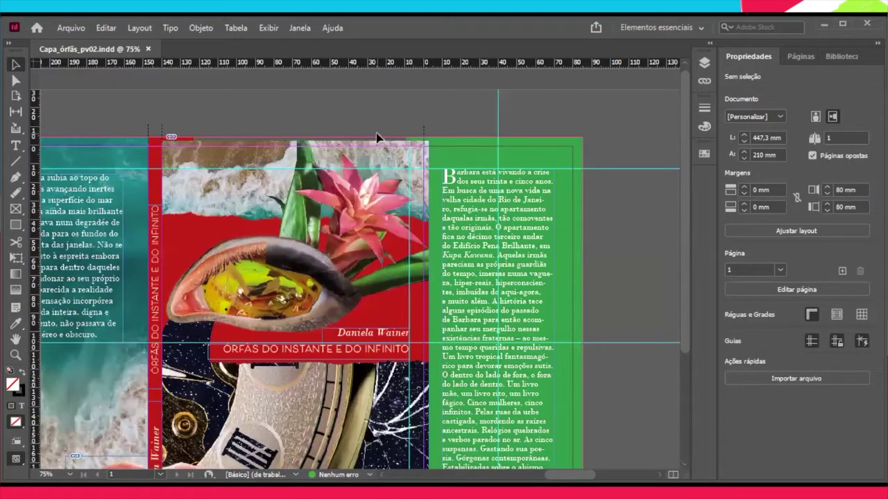
pyautogui.click(380, 148)
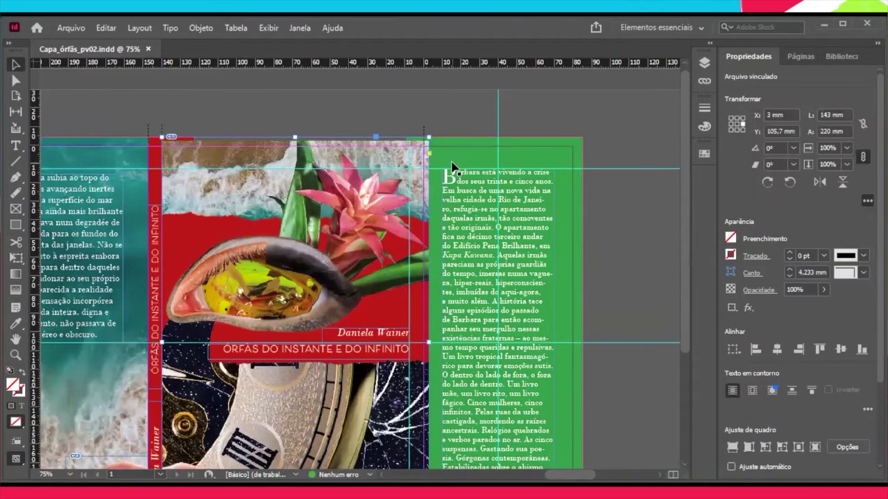
# Examine the front cover up close, from its upper bleed edge down to the publisher's logo and lower bleed
pyautogui.hotkey('ctrl', '=')
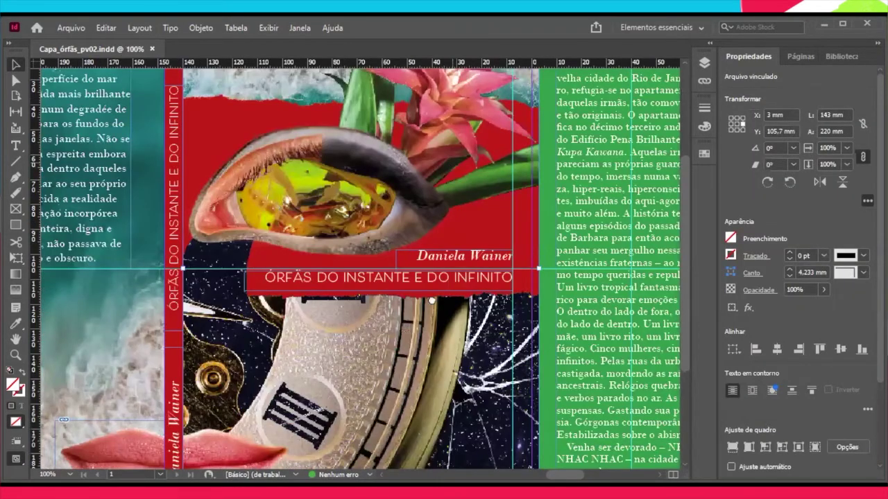
pyautogui.hotkey('ctrl', '=')
pyautogui.scroll(3, 548, 192)
pyautogui.hscroll(4, 547, 192)
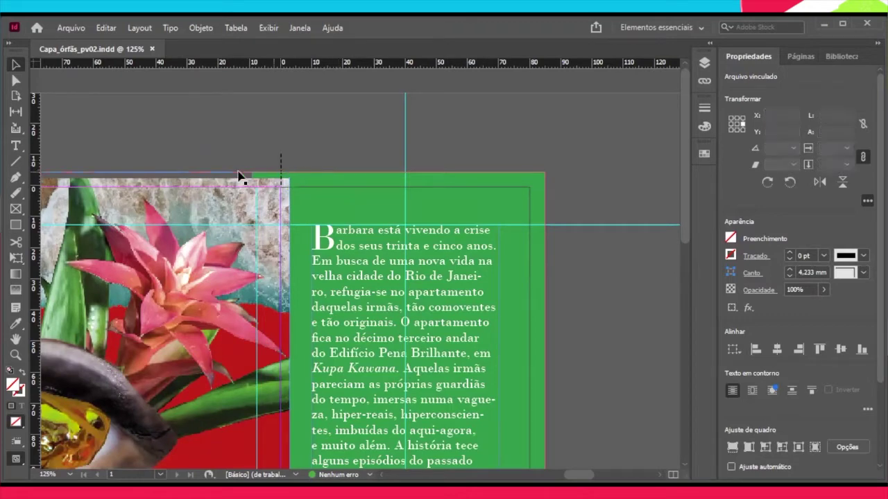
pyautogui.click(210, 168)
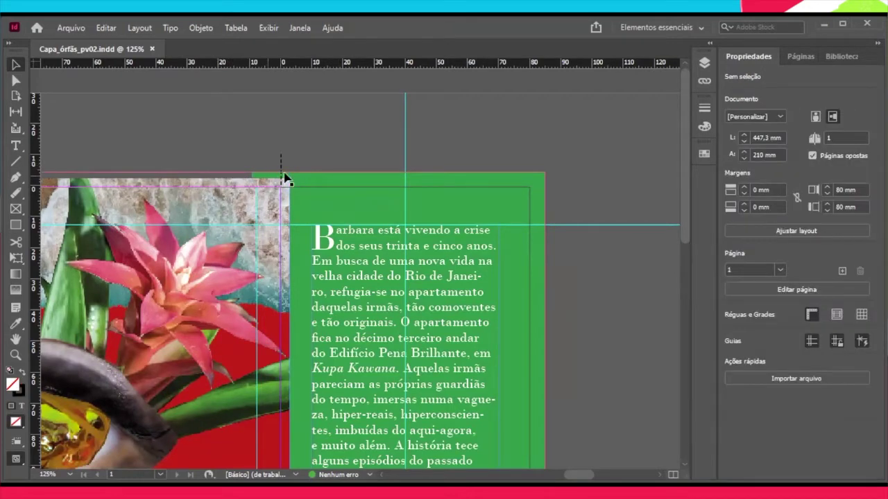
pyautogui.hscroll(-5, 340, 156)
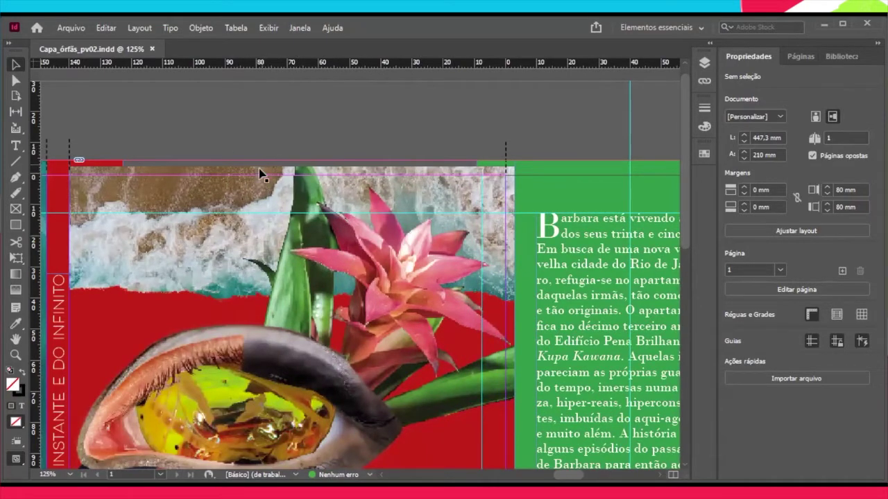
pyautogui.scroll(-10, 264, 177)
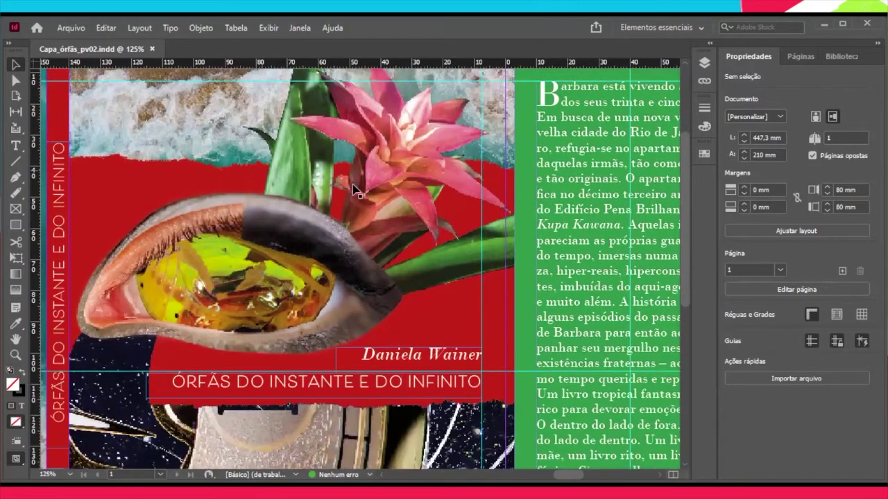
pyautogui.scroll(-2, 246, 368)
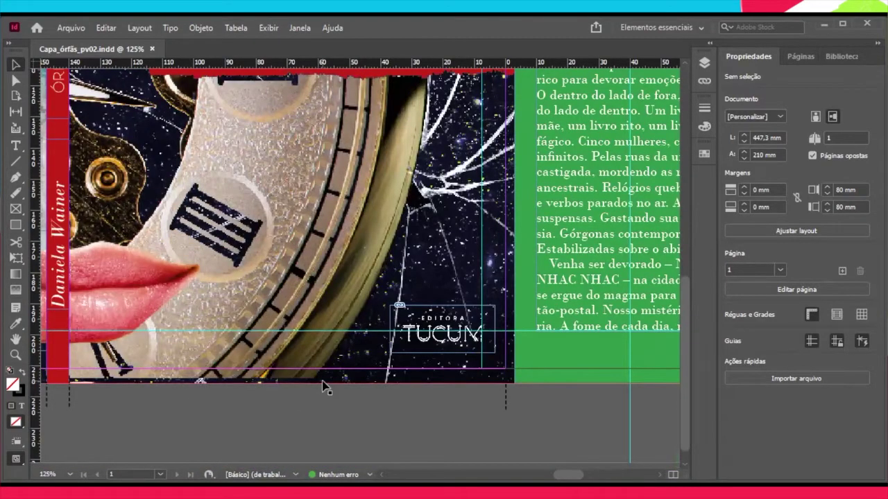
pyautogui.scroll(10, 321, 390)
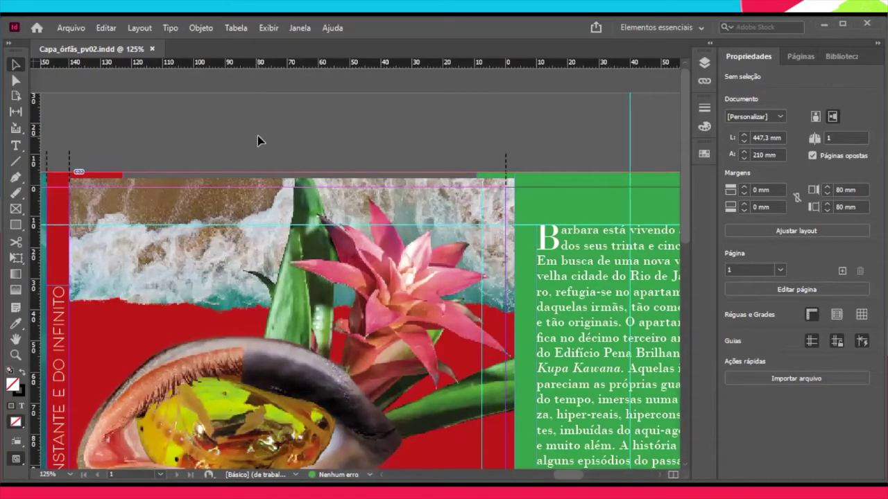
# Inspect the fold between front cover and right flap, checking the cover image's edge, the dashed fold mark and the green rectangle
pyautogui.click(199, 294)
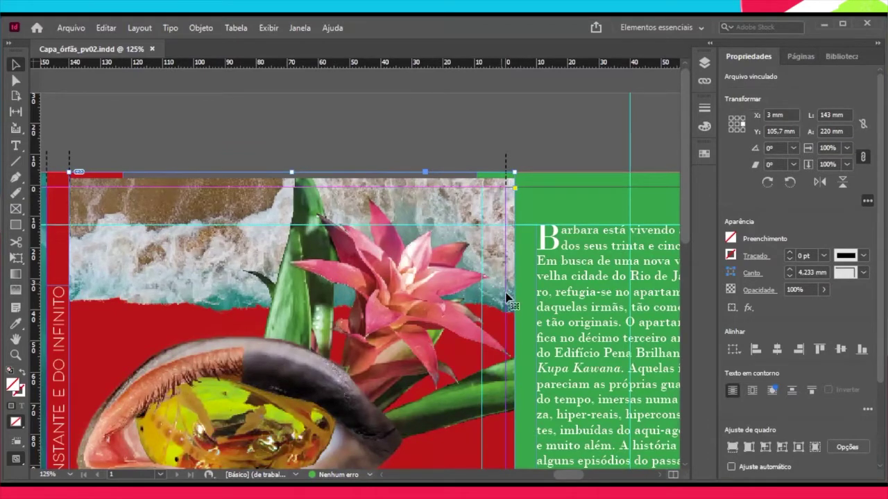
pyautogui.hscroll(4, 552, 144)
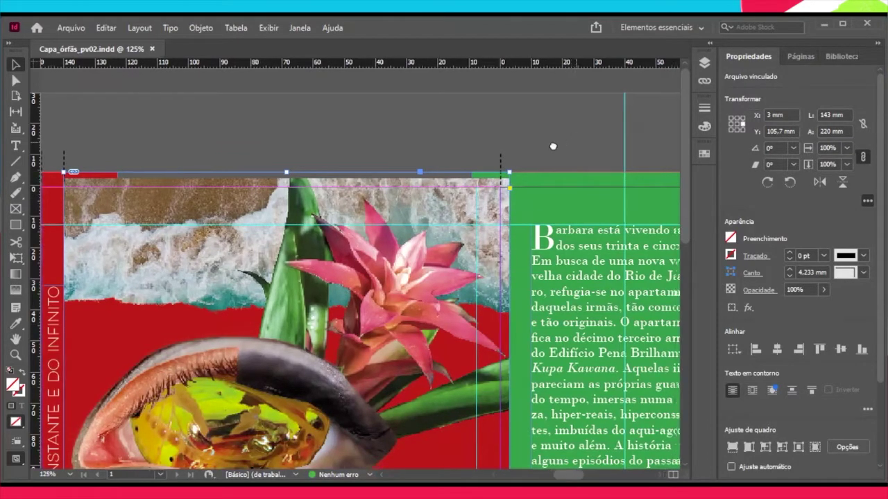
pyautogui.hscroll(2, 393, 344)
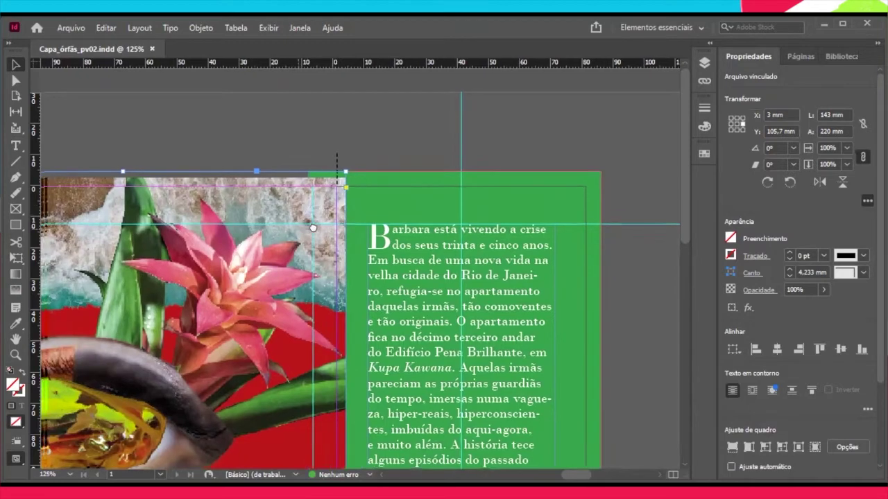
pyautogui.hscroll(-3, 341, 210)
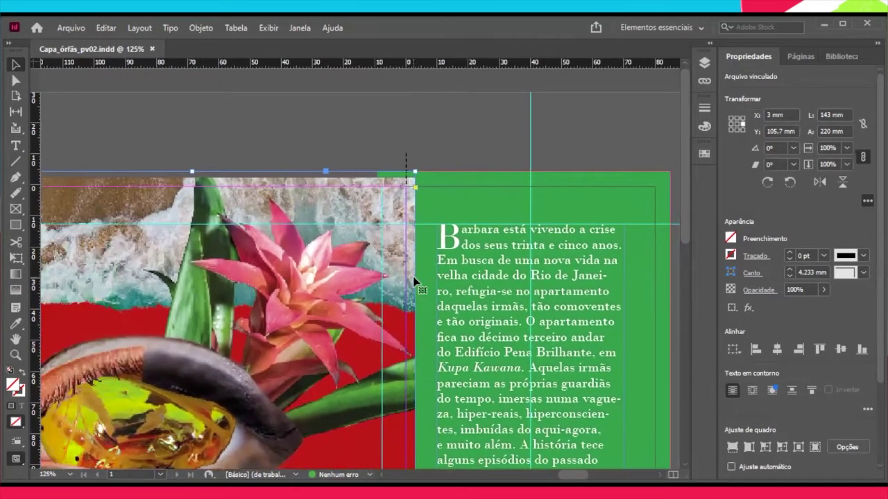
pyautogui.scroll(-2, 409, 267)
pyautogui.scroll(2, 402, 249)
pyautogui.moveTo(402, 156); pyautogui.dragTo(407, 153)
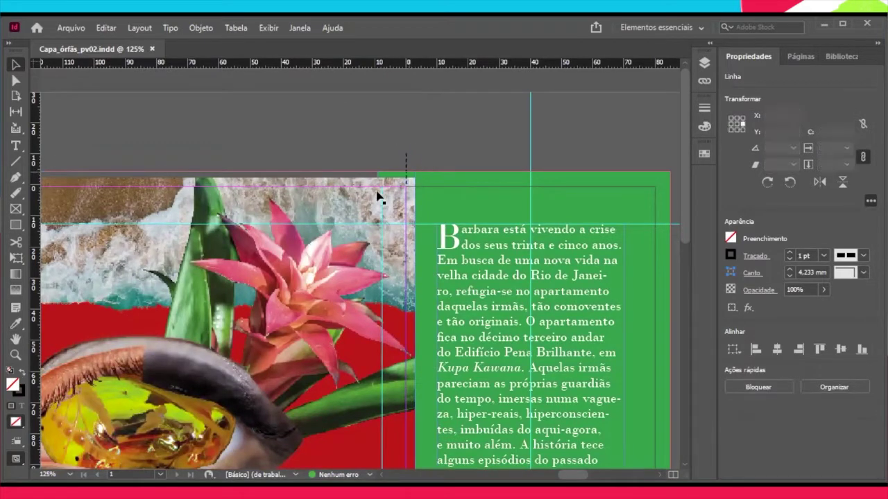
pyautogui.click(344, 214)
pyautogui.click(443, 210)
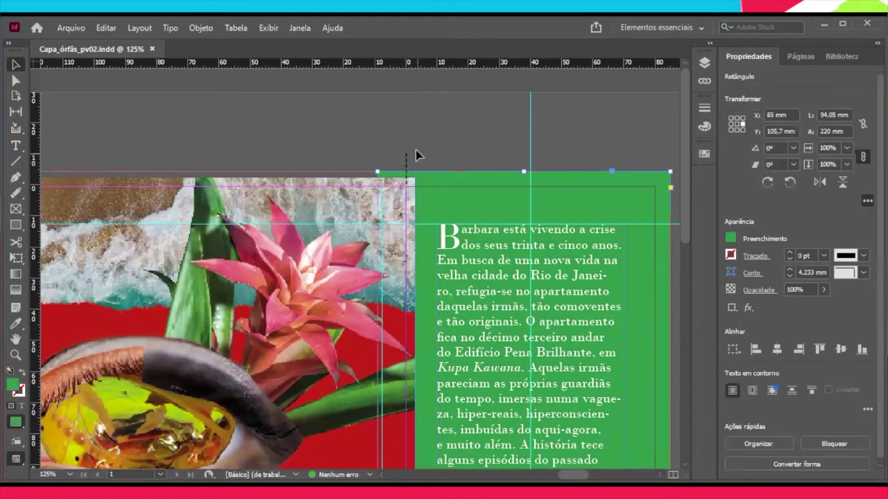
# Examine the spine along its full height, checking its red background rectangle and the rotated book title's text frame
pyautogui.hscroll(2, 443, 209)
pyautogui.hscroll(-5, 460, 171)
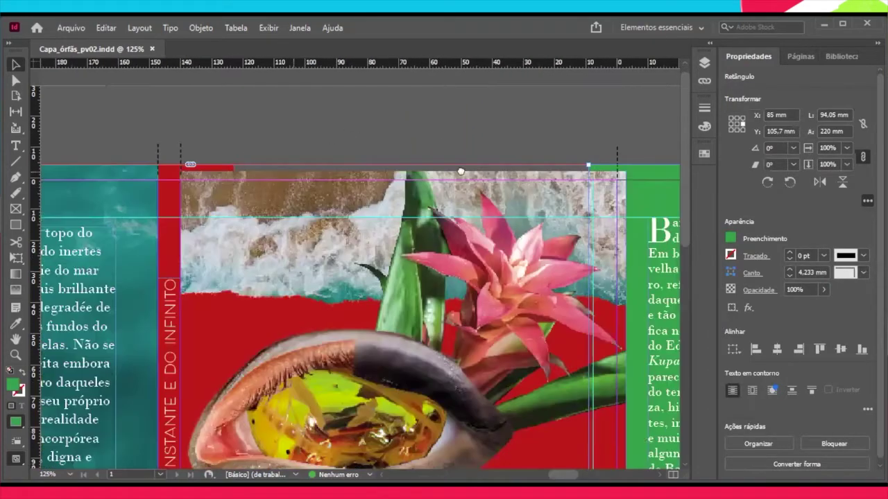
pyautogui.hscroll(-3, 337, 196)
pyautogui.click(340, 201)
pyautogui.scroll(-4, 333, 199)
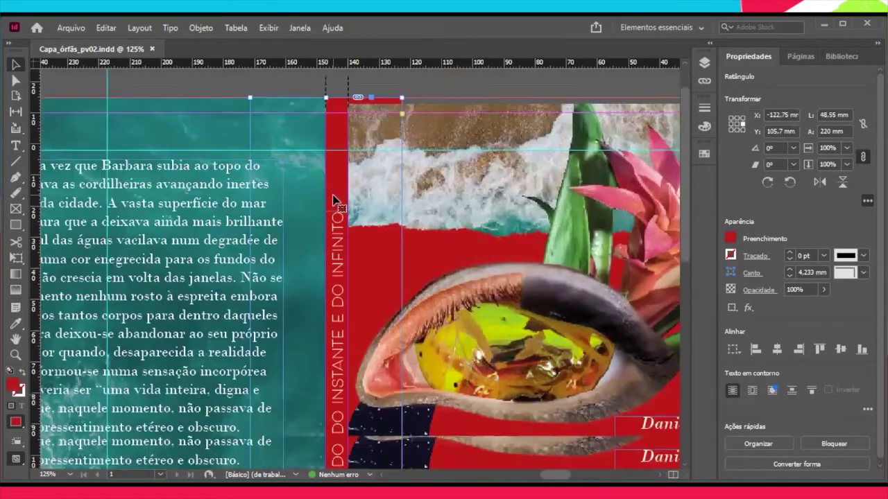
pyautogui.scroll(-5, 337, 205)
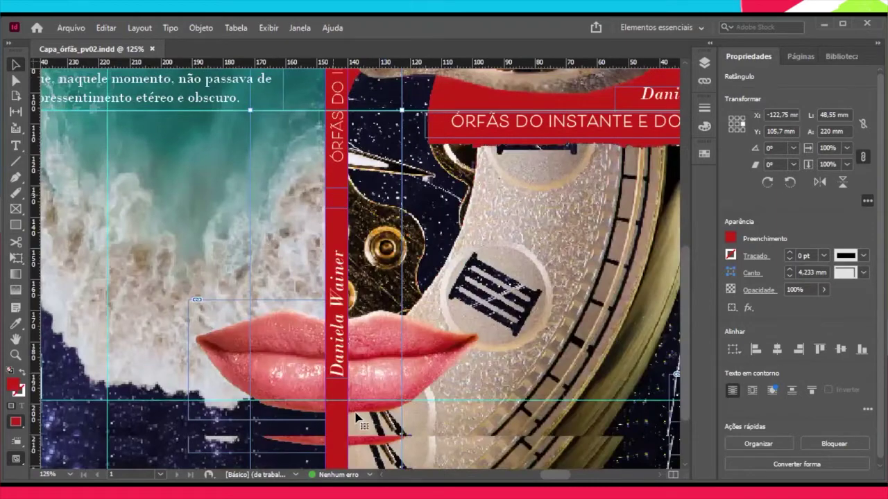
pyautogui.scroll(3, 350, 371)
pyautogui.scroll(6, 345, 362)
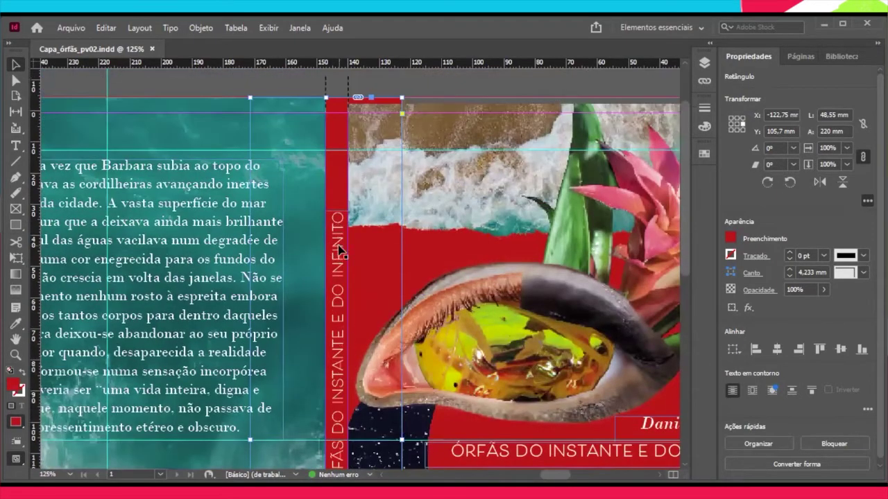
pyautogui.click(340, 251)
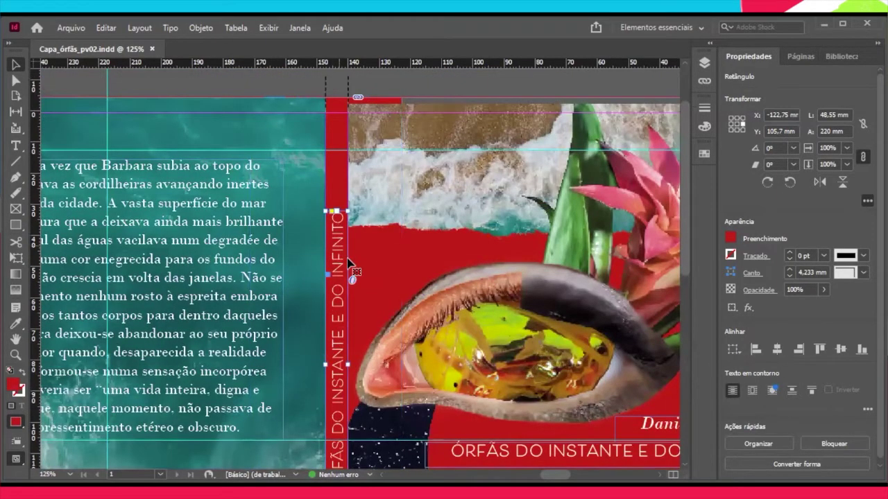
pyautogui.scroll(-5, 350, 326)
pyautogui.scroll(-5, 352, 331)
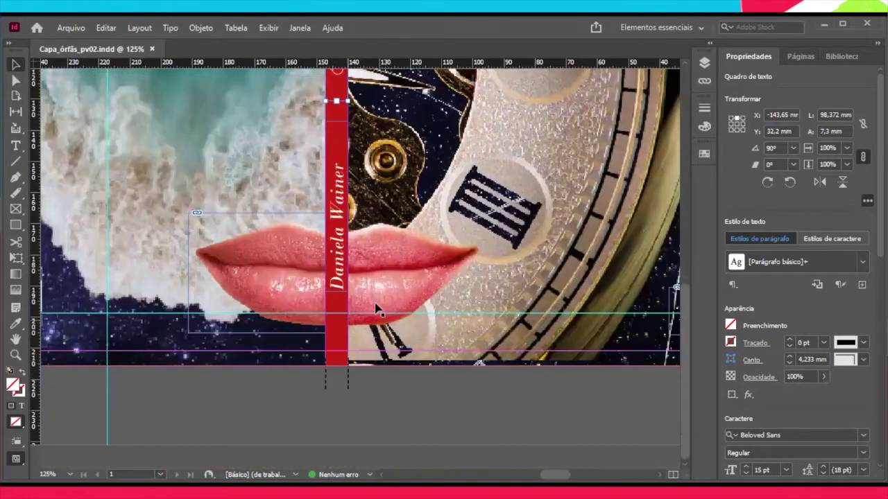
pyautogui.scroll(3, 396, 294)
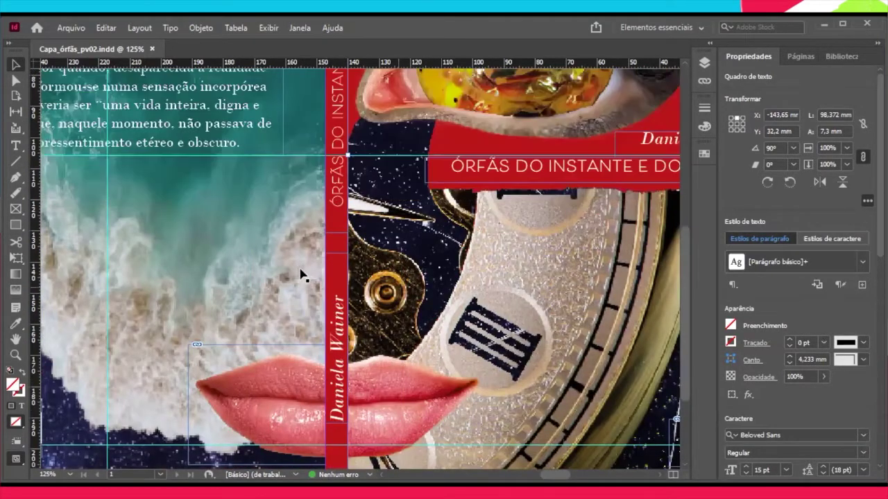
# Review the back cover's artwork, synopsis and barcode, and the left flap's review text and author biography
pyautogui.click(234, 259)
pyautogui.scroll(6, 235, 260)
pyautogui.hscroll(-7, 234, 260)
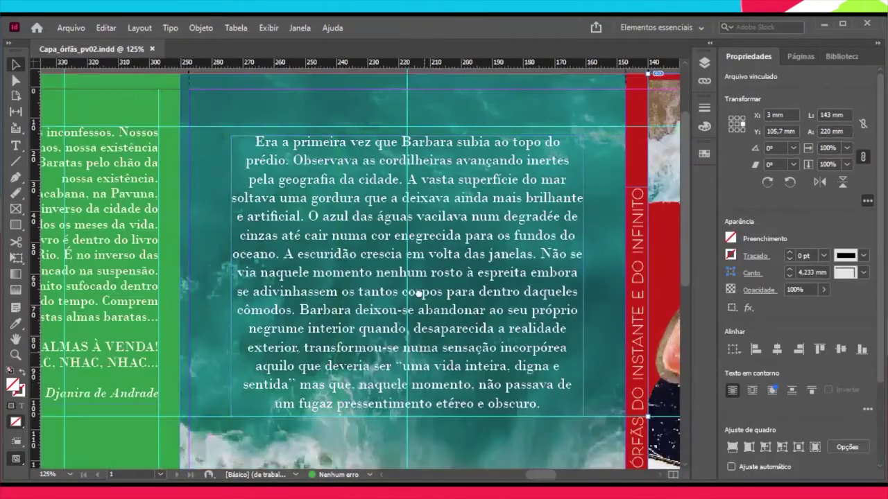
pyautogui.scroll(-9, 304, 306)
pyautogui.hscroll(-3, 255, 250)
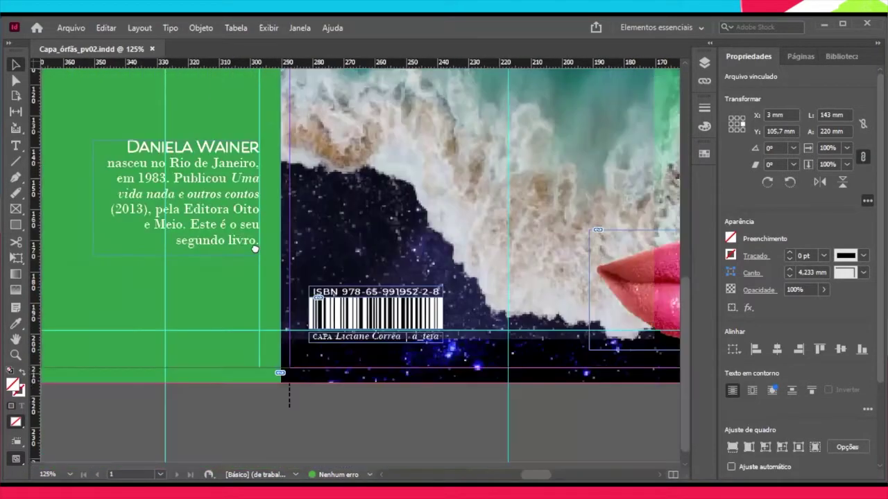
pyautogui.scroll(6, 281, 220)
pyautogui.hscroll(-1, 281, 220)
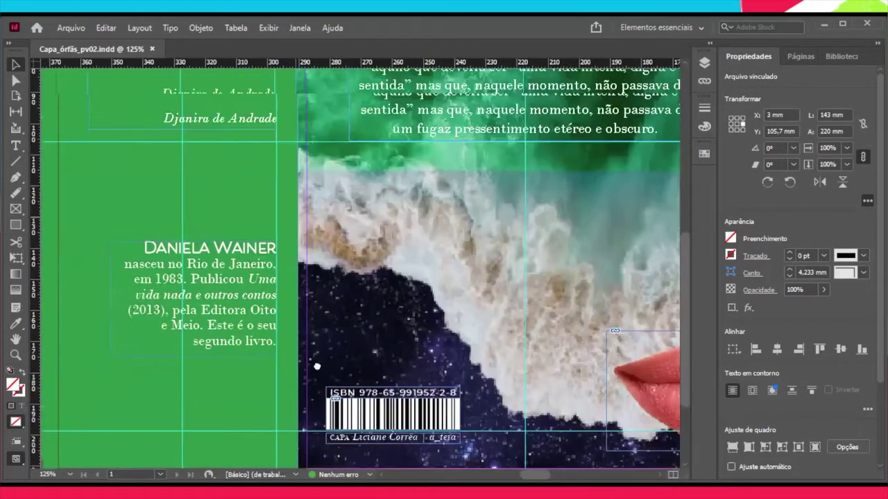
pyautogui.scroll(2, 220, 402)
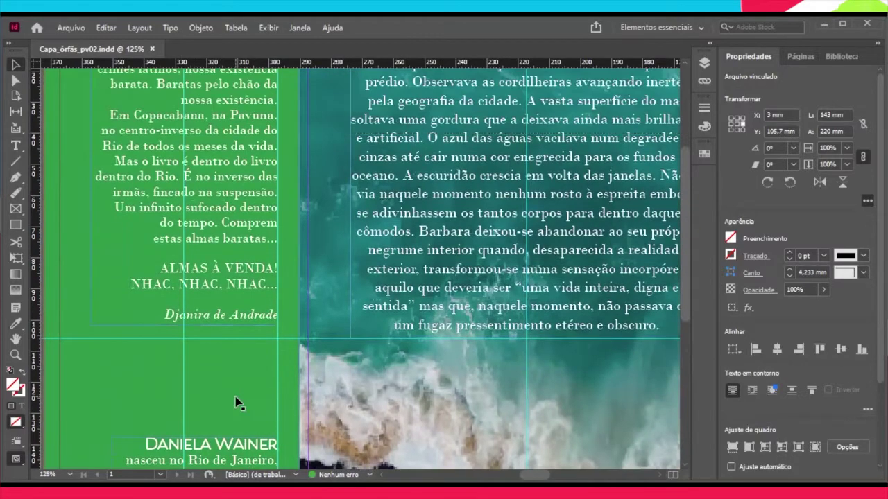
pyautogui.scroll(-2, 234, 332)
pyautogui.scroll(1, 229, 383)
pyautogui.scroll(5, 229, 383)
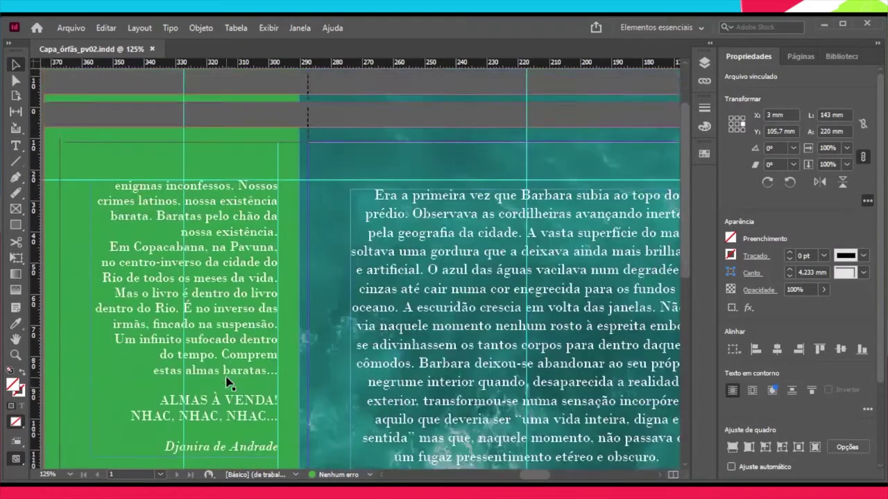
# Examine the whole cover spread, from the left flap and back cover synopsis across the spine to the front cover and the lips artwork
pyautogui.hscroll(1, 404, 302)
pyautogui.hscroll(3, 332, 286)
pyautogui.scroll(-1, 332, 286)
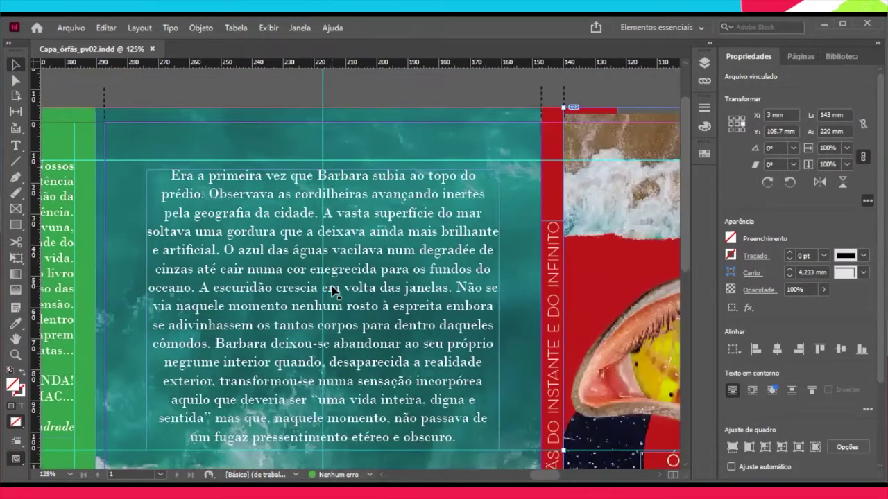
pyautogui.hscroll(3, 332, 290)
pyautogui.scroll(-1, 331, 290)
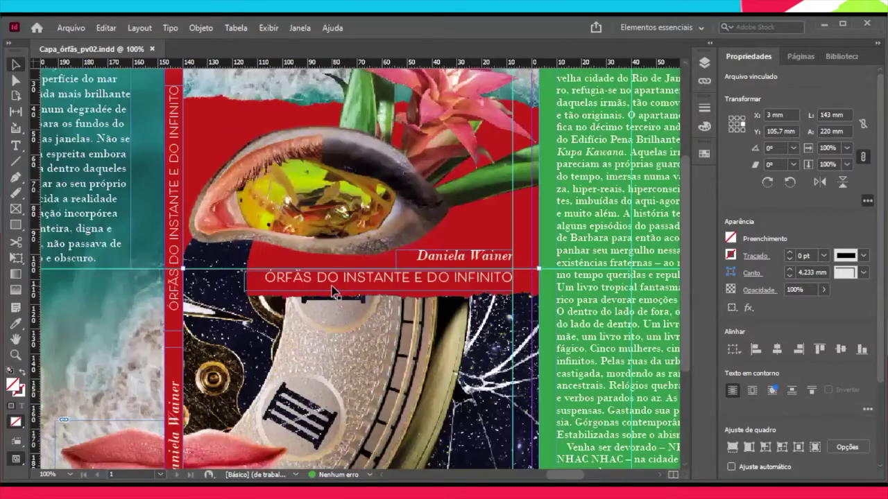
pyautogui.scroll(-1, 332, 291)
pyautogui.hscroll(-1, 565, 434)
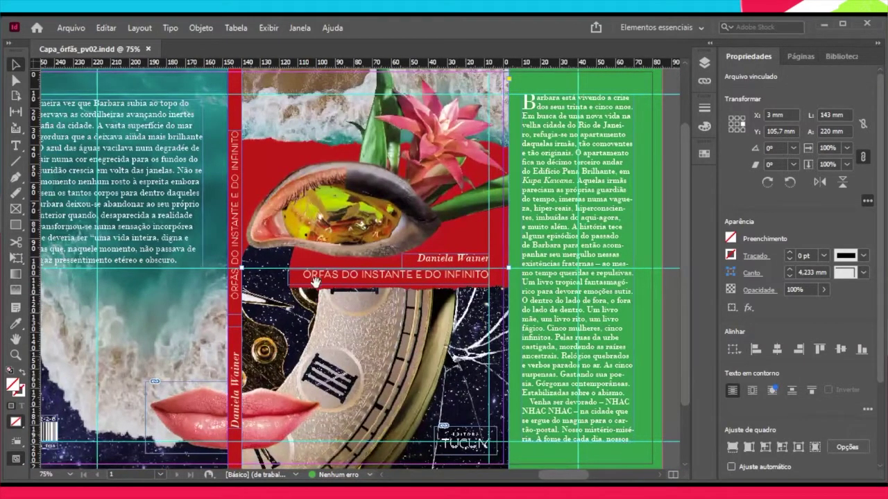
pyautogui.hscroll(-3, 208, 214)
pyautogui.hscroll(-3, 135, 218)
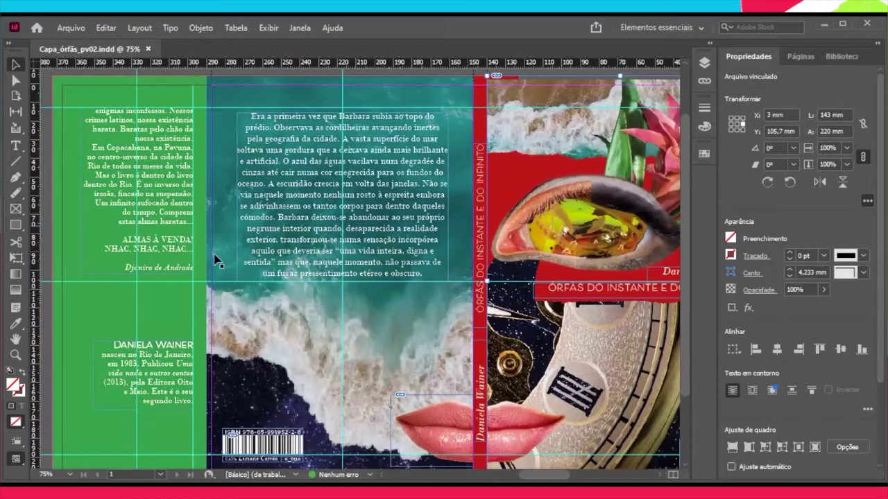
pyautogui.scroll(-4, 354, 346)
pyautogui.hscroll(4, 354, 347)
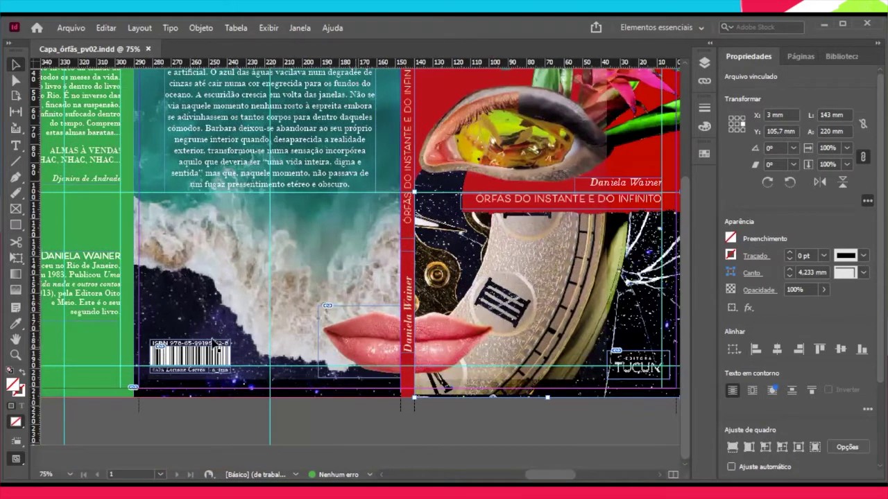
pyautogui.scroll(1, 381, 321)
pyautogui.scroll(-1, 381, 321)
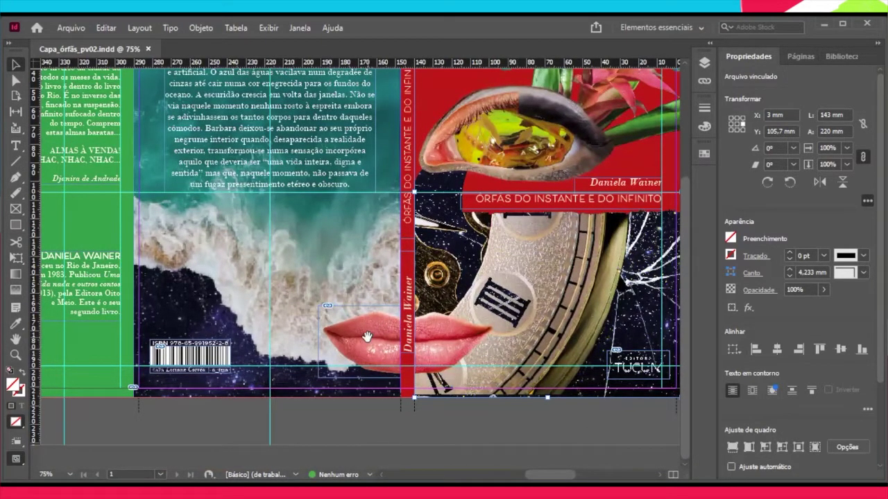
# Try to shift the lips image at the lower edge of the back cover beside the spine
pyautogui.click(368, 337)
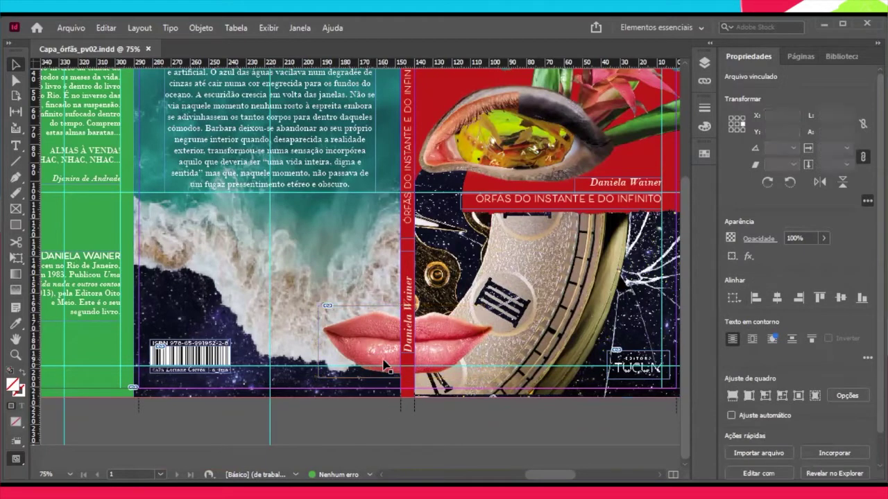
pyautogui.moveTo(383, 362); pyautogui.dragTo(410, 380)
pyautogui.scroll(1, 487, 368)
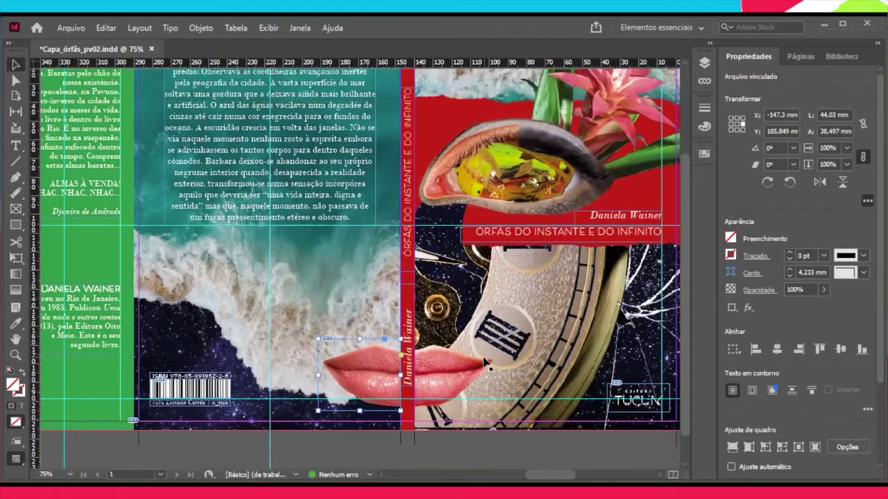
pyautogui.scroll(3, 530, 262)
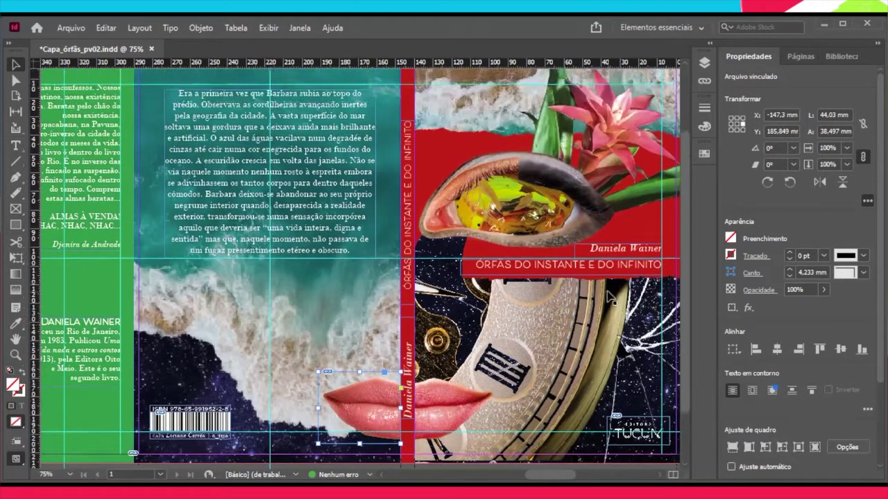
# Try to move the beach-and-sky image on the back cover, and undo the move
pyautogui.moveTo(386, 140); pyautogui.dragTo(349, 138)
pyautogui.hotkey('ctrl', 'z')
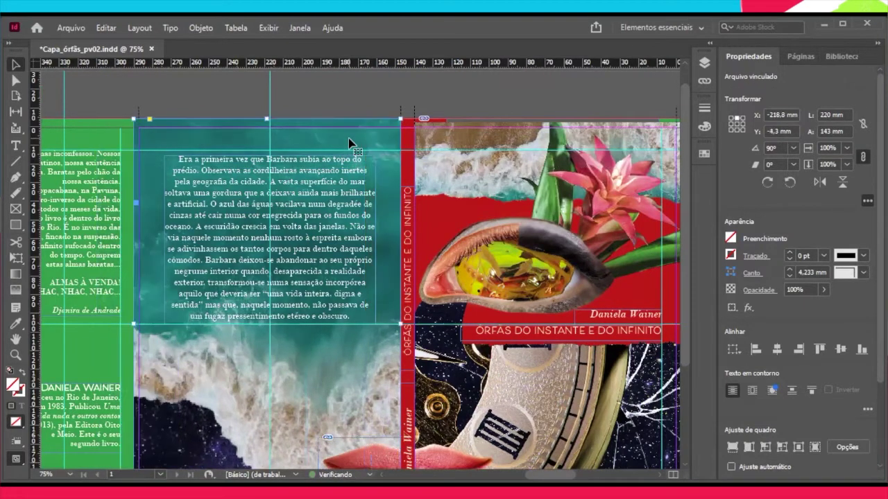
pyautogui.scroll(-2, 375, 360)
pyautogui.scroll(1, 375, 361)
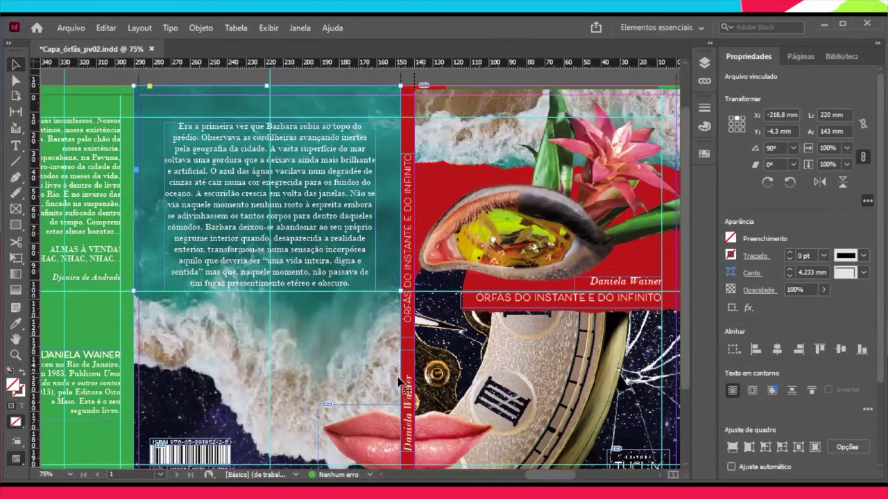
# Inspect the lips image's frame beside the spine, clear the selection and view the complete cover at 50% zoom
pyautogui.scroll(-3, 404, 386)
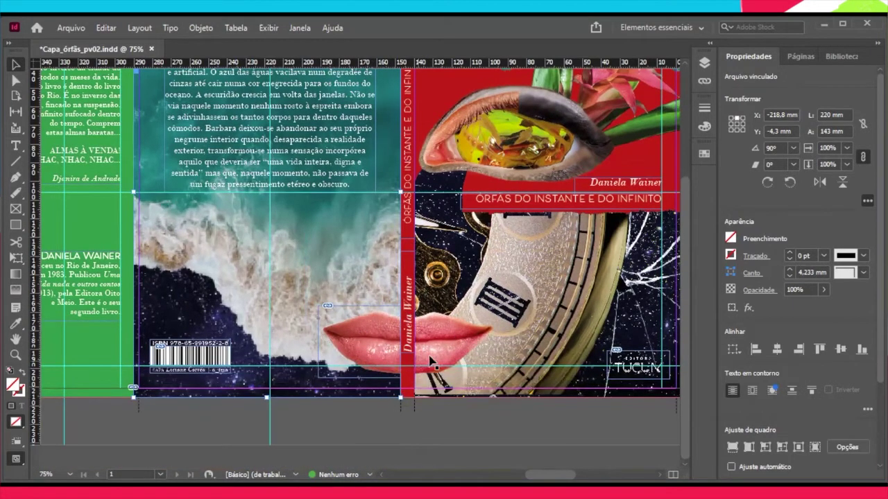
pyautogui.click(384, 345)
pyautogui.moveTo(384, 345)
pyautogui.mouseDown()
pyautogui.moveTo(322, 347)
pyautogui.moveTo(381, 347)
pyautogui.mouseUp()
pyautogui.scroll(4, 326, 275)
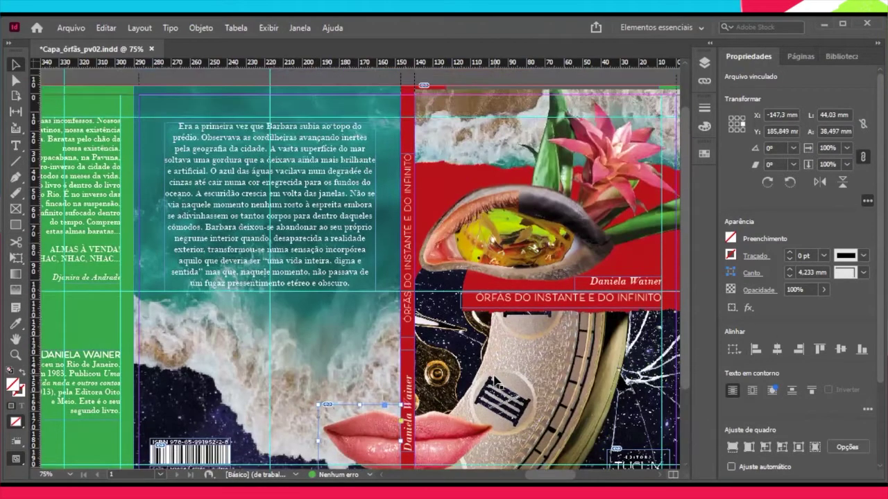
pyautogui.click(444, 97)
pyautogui.hotkey('ctrl', '-')
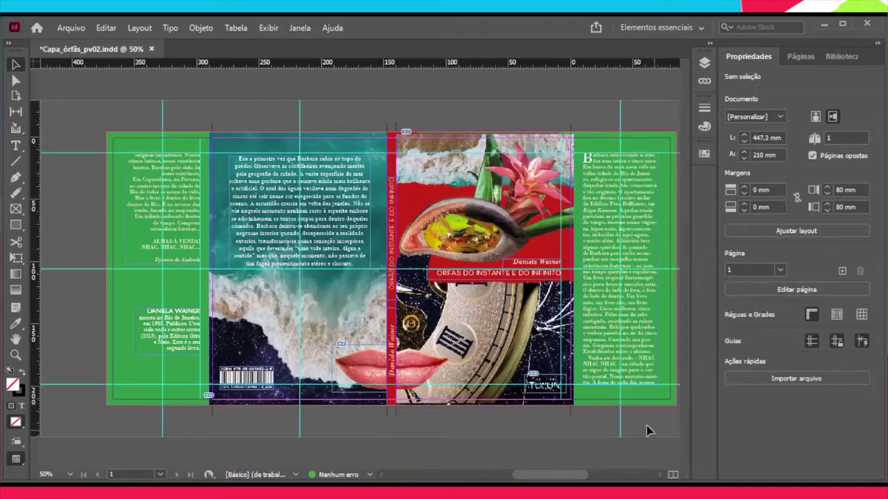
pyautogui.hscroll(3, 638, 417)
pyautogui.hscroll(-2, 599, 416)
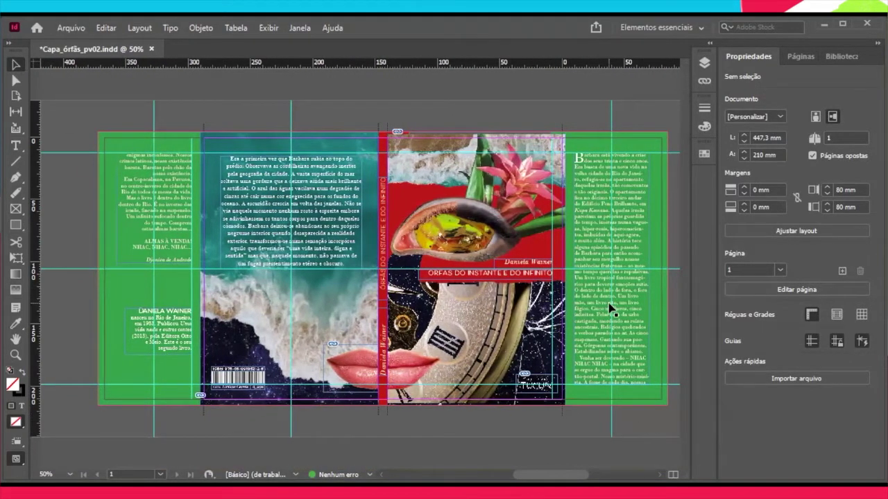
# Review the cover's linked image files, checking the link information for boca.psd and colagem4.psd
pyautogui.click(704, 82)
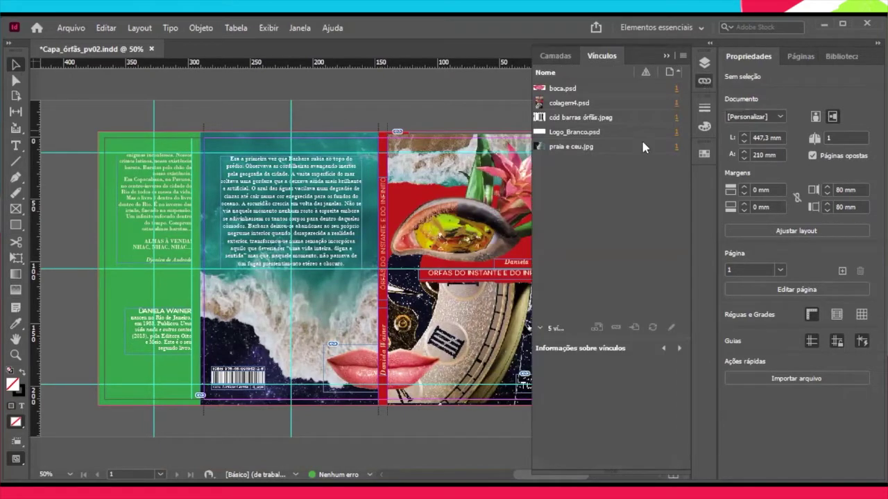
pyautogui.click(583, 92)
pyautogui.click(570, 103)
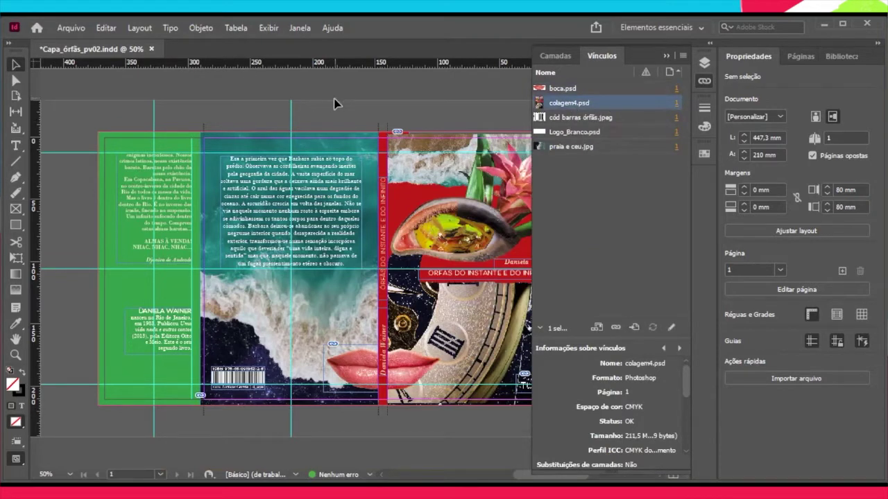
pyautogui.click(666, 56)
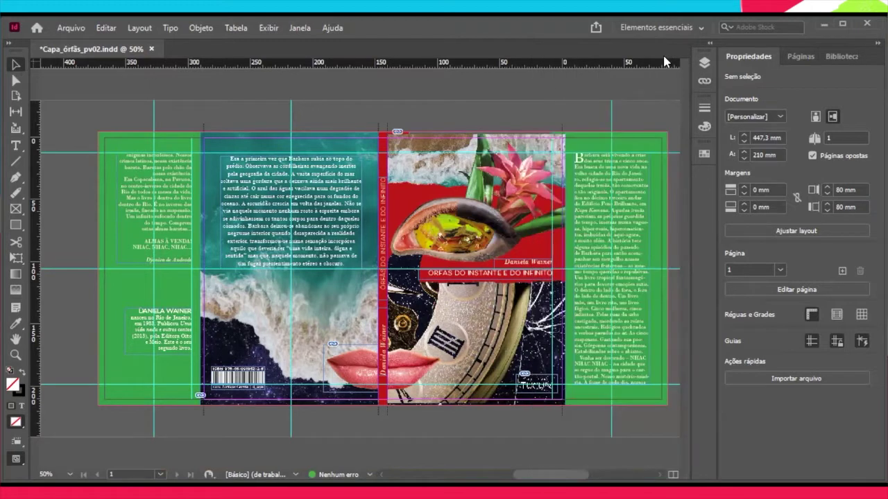